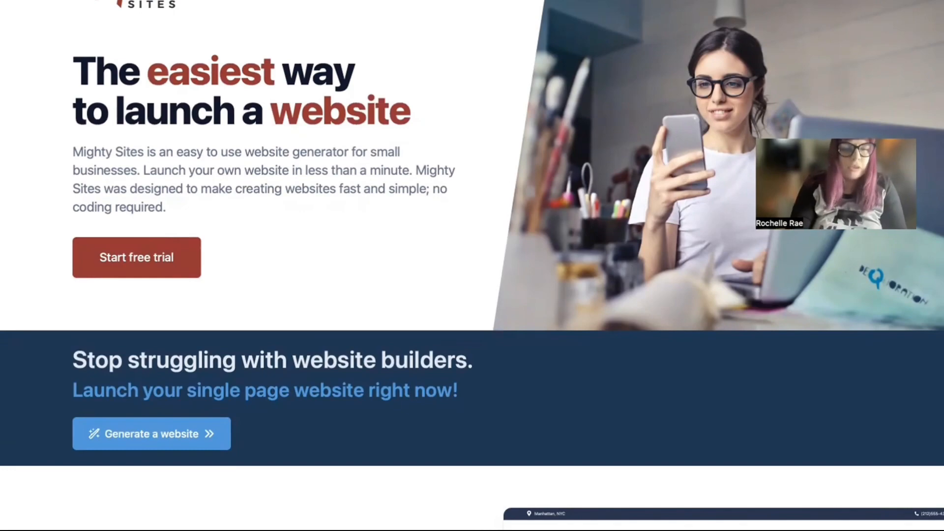
# Scroll down the Mighty Sites homepage to reach the 'Let's build another site!' template picker
pyautogui.scroll(-5, 472, 266)
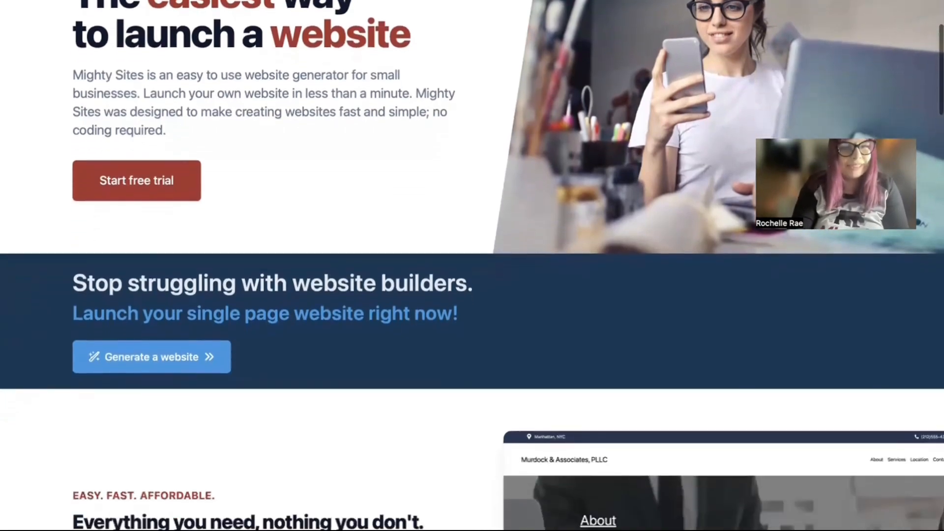
pyautogui.scroll(-4, 472, 265)
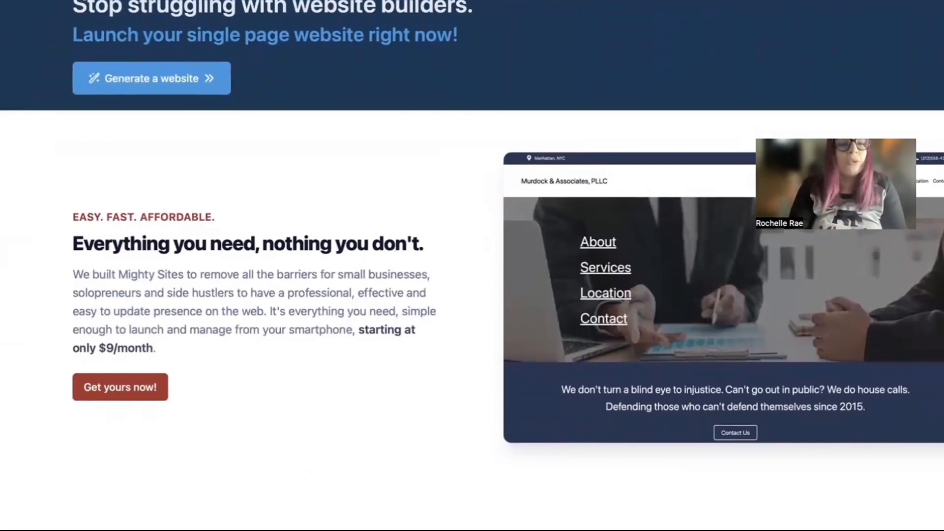
pyautogui.scroll(-2, 472, 265)
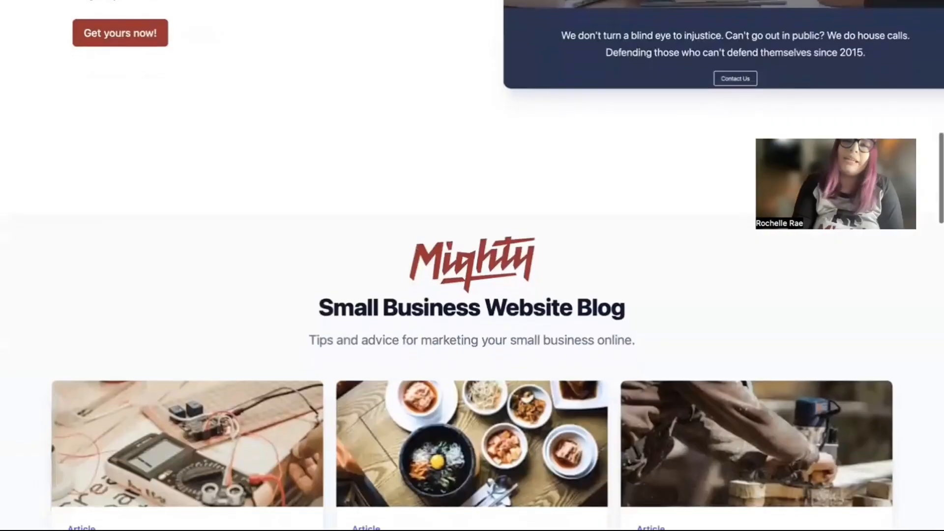
pyautogui.scroll(-5, 472, 295)
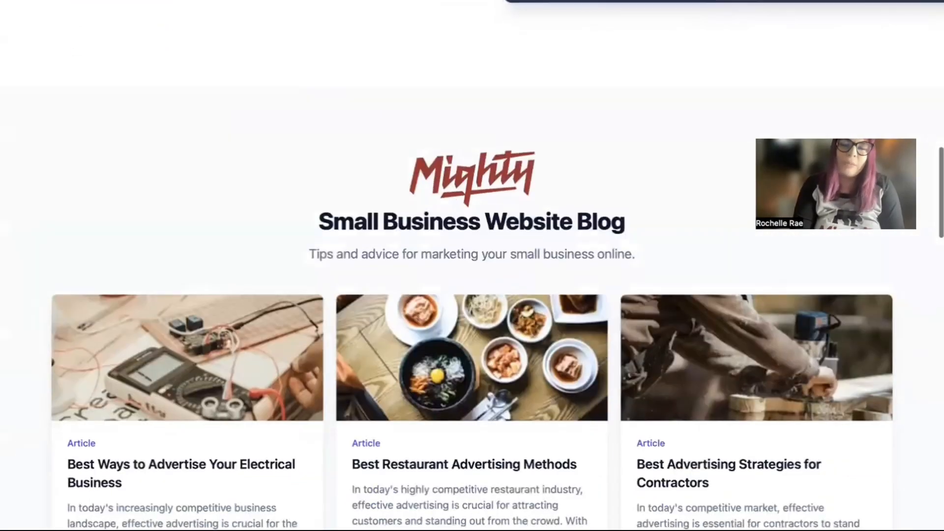
pyautogui.scroll(-5, 472, 265)
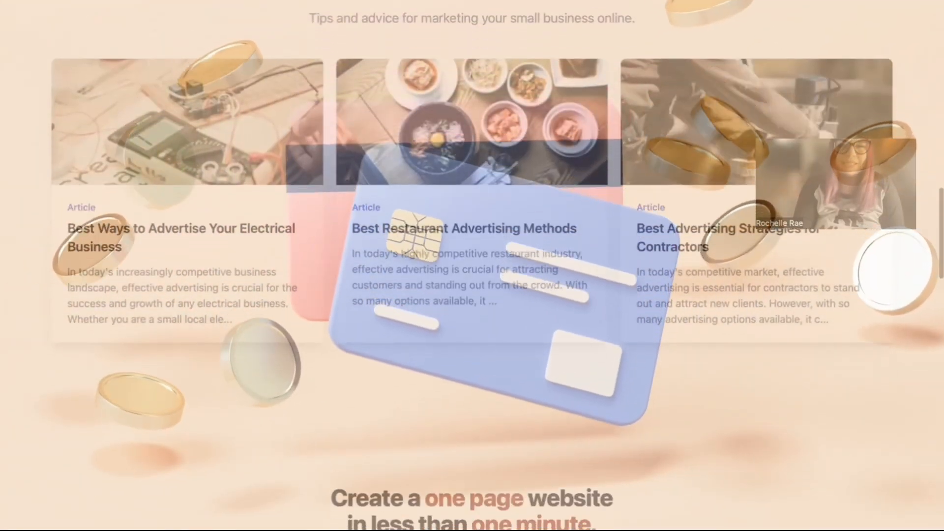
pyautogui.scroll(-3, 473, 265)
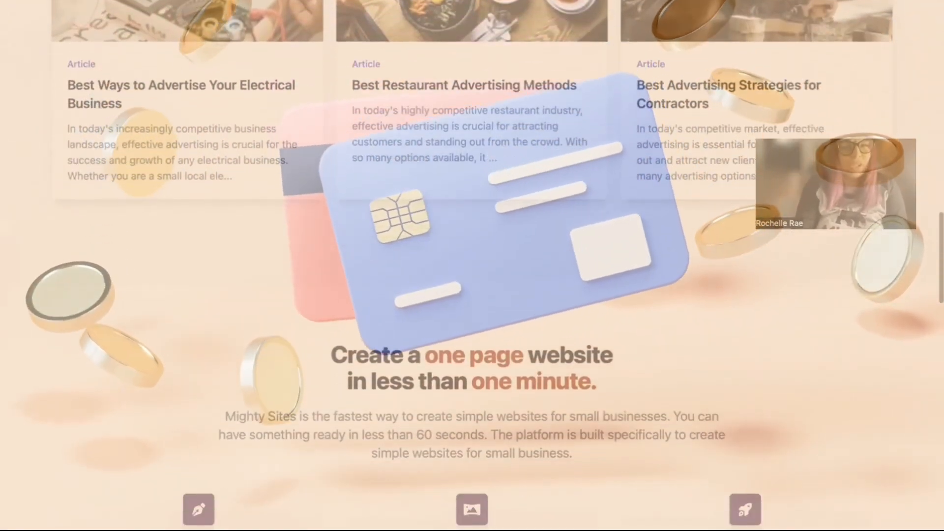
pyautogui.scroll(-5, 465, 59)
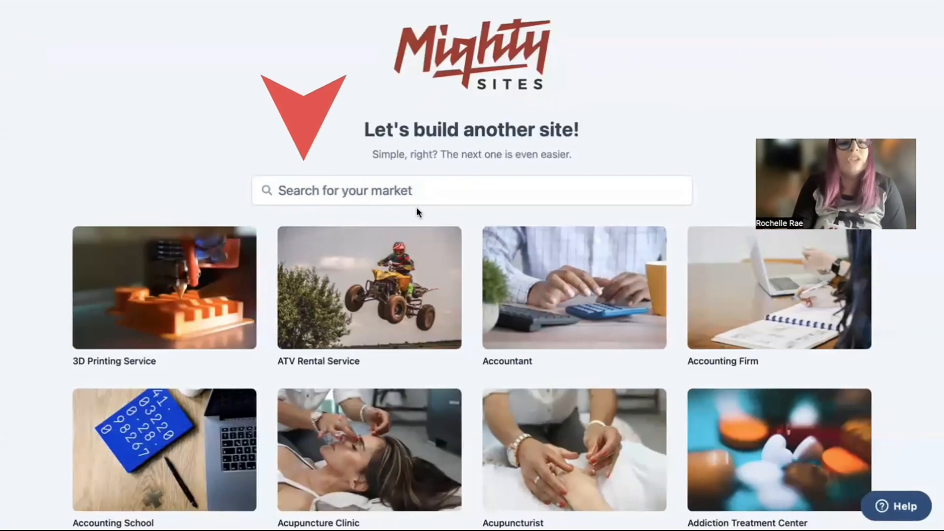
# Search the templates for 'carpet c' and pick the Carpet Cleaning Service template
pyautogui.scroll(-7, 472, 295)
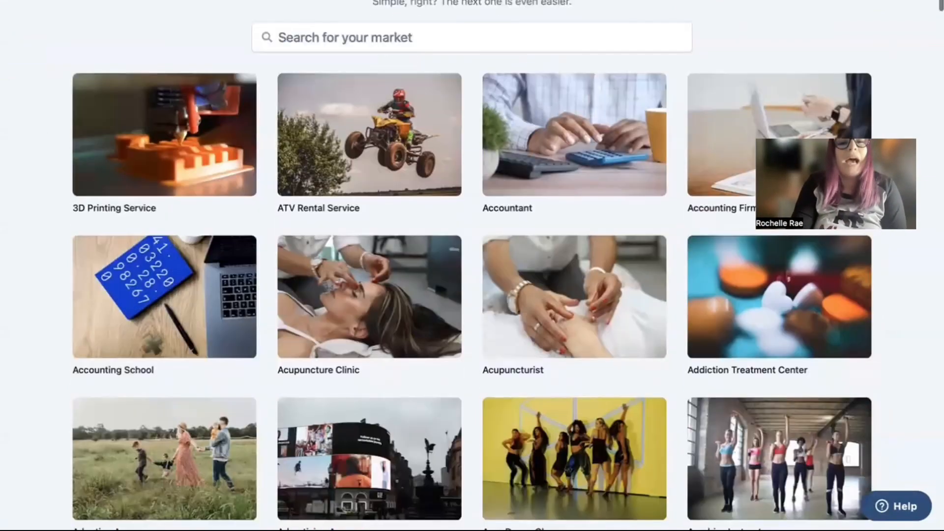
pyautogui.scroll(-3, 473, 266)
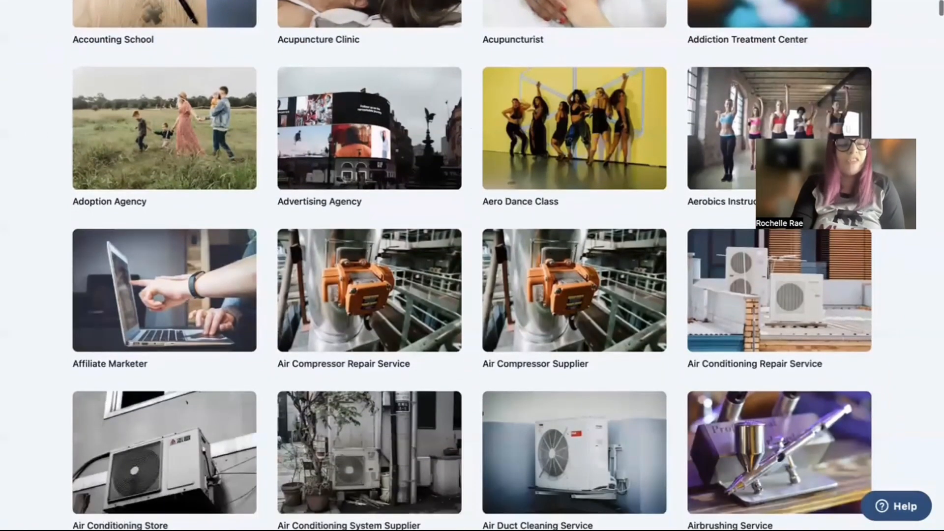
pyautogui.scroll(-3, 473, 266)
pyautogui.scroll(-3, 472, 265)
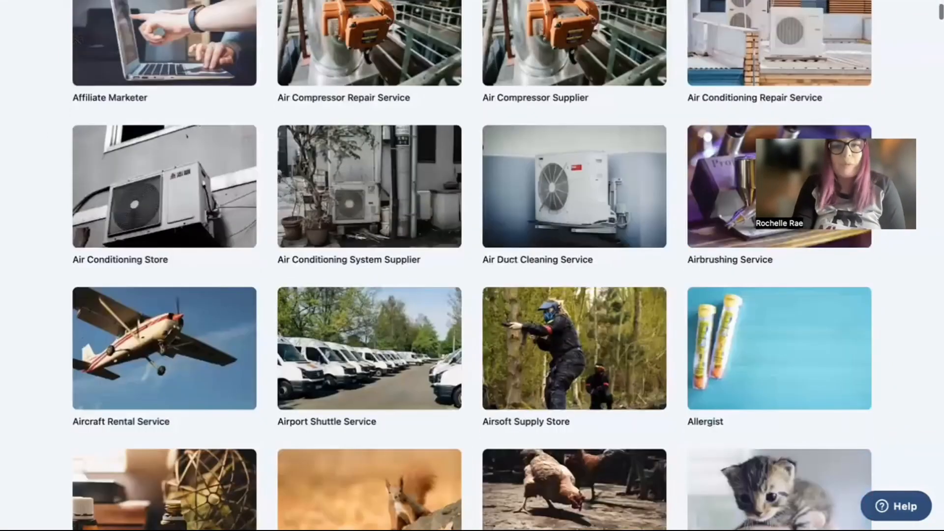
pyautogui.scroll(-2, 472, 266)
pyautogui.scroll(3, 472, 265)
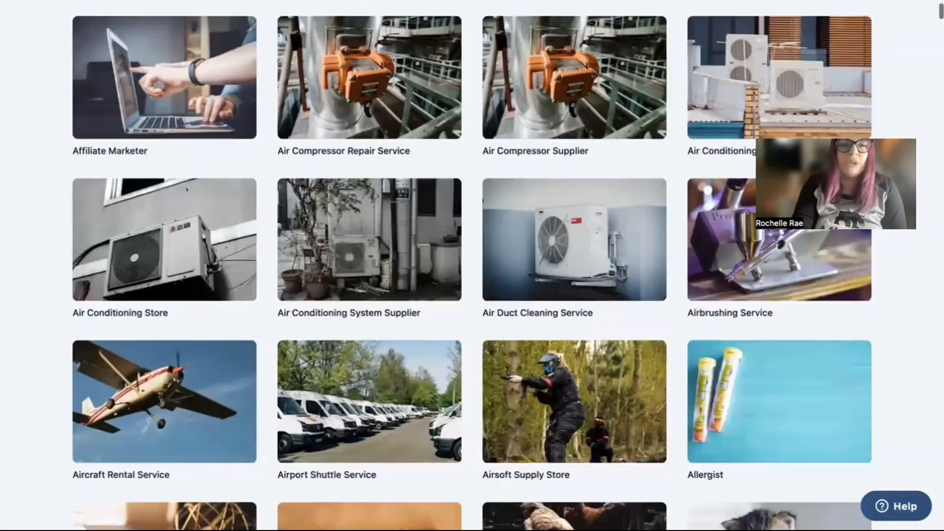
pyautogui.scroll(6, 472, 266)
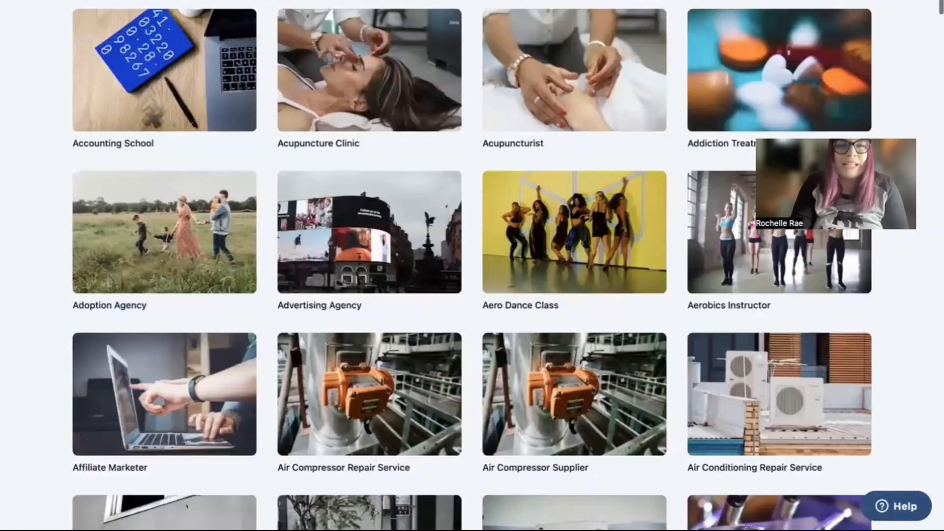
pyautogui.scroll(7, 366, 204)
pyautogui.write('carpet c')
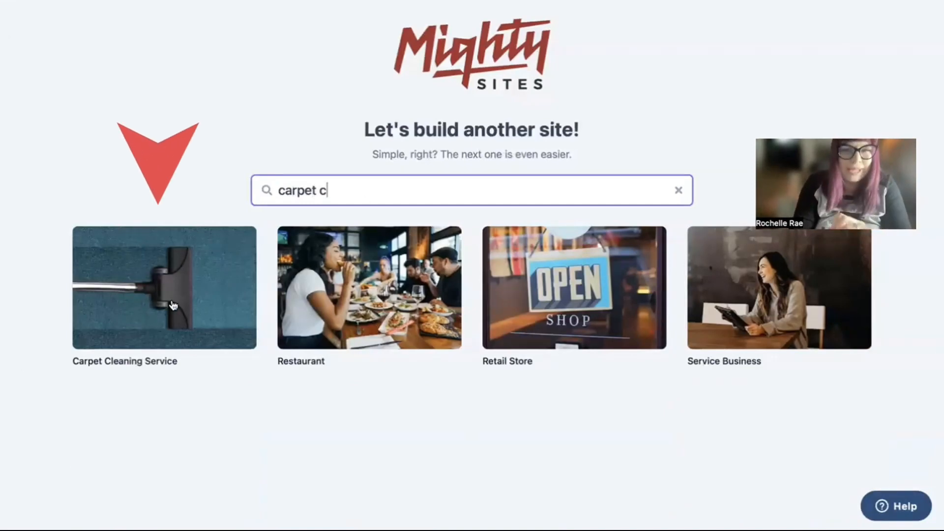
pyautogui.click(173, 305)
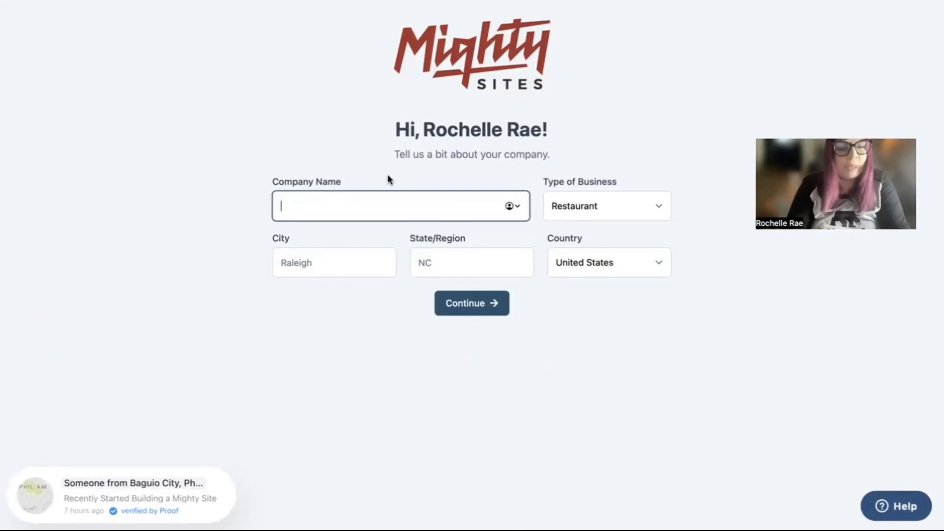
# Enter The Carpet Co, Denver, Colorado and the Service business type, then generate the site
pyautogui.write('The Carpet Co')
pyautogui.click(341, 257)
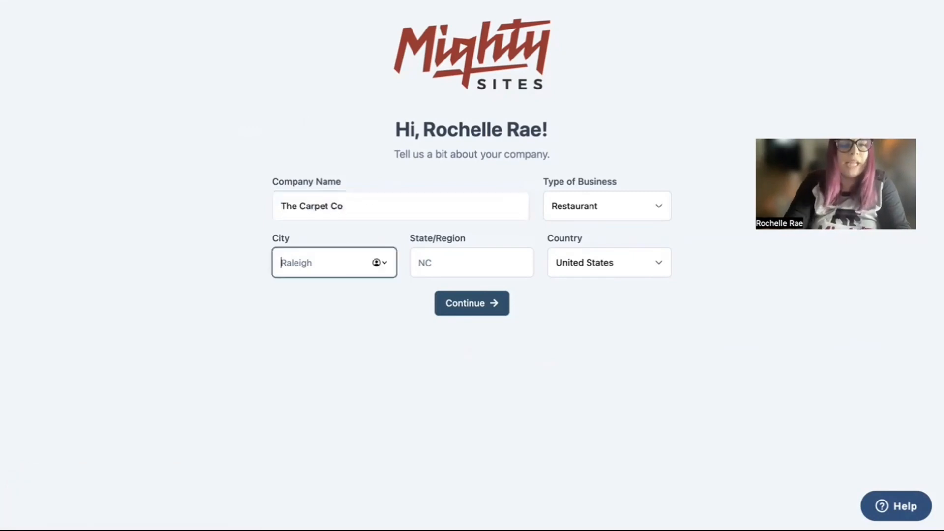
pyautogui.write('Denver')
pyautogui.click(489, 266)
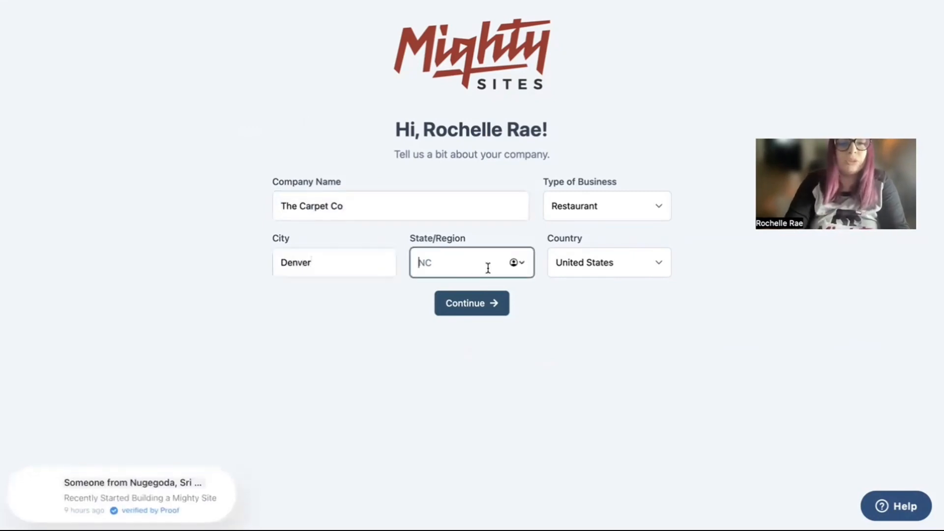
pyautogui.write('Colorado')
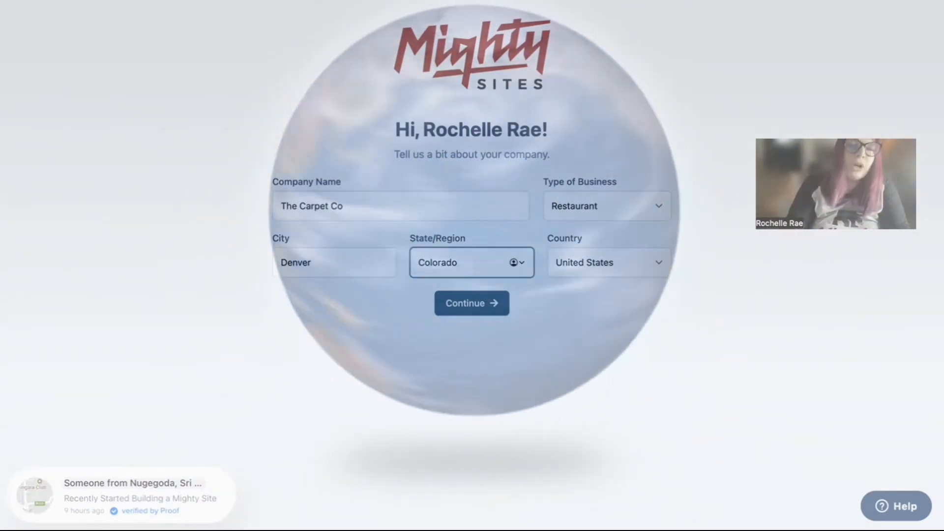
pyautogui.click(657, 205)
pyautogui.click(621, 231)
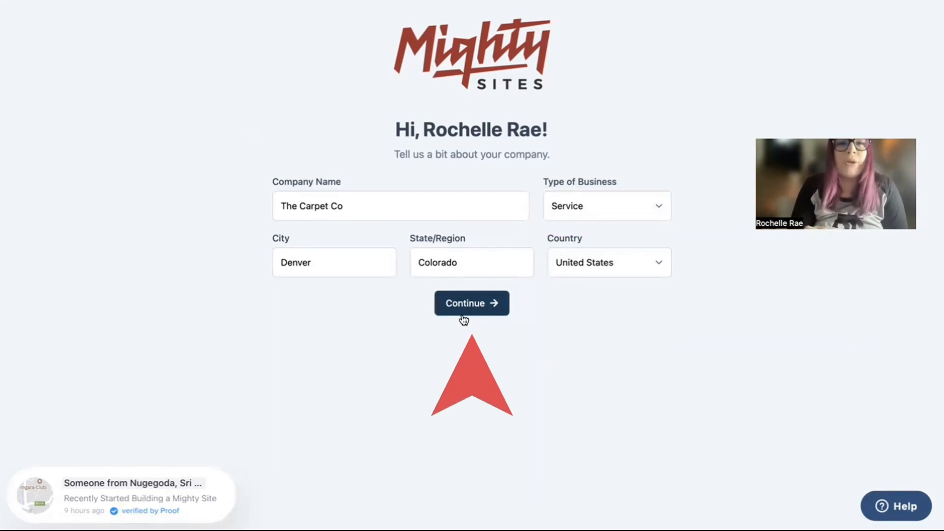
pyautogui.click(463, 314)
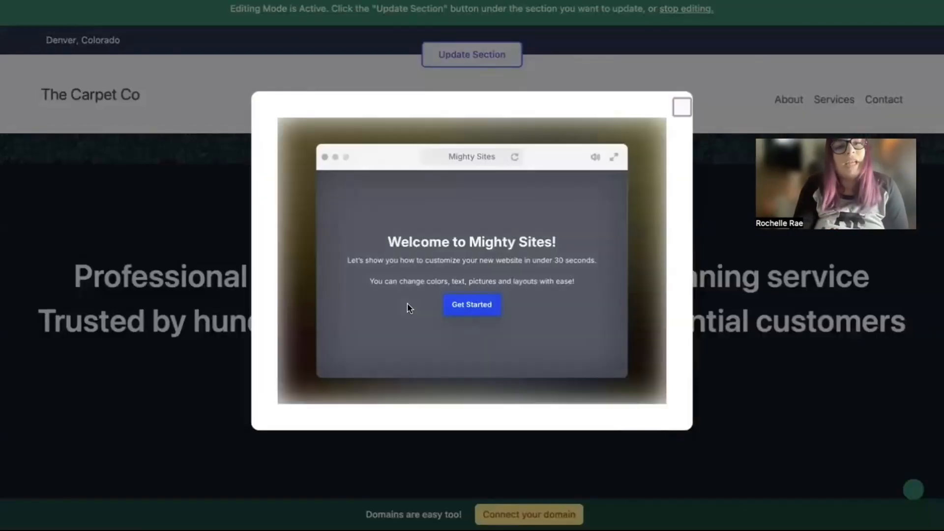
# Step through the editor tutorial tips and close the tutorial
pyautogui.click(653, 390)
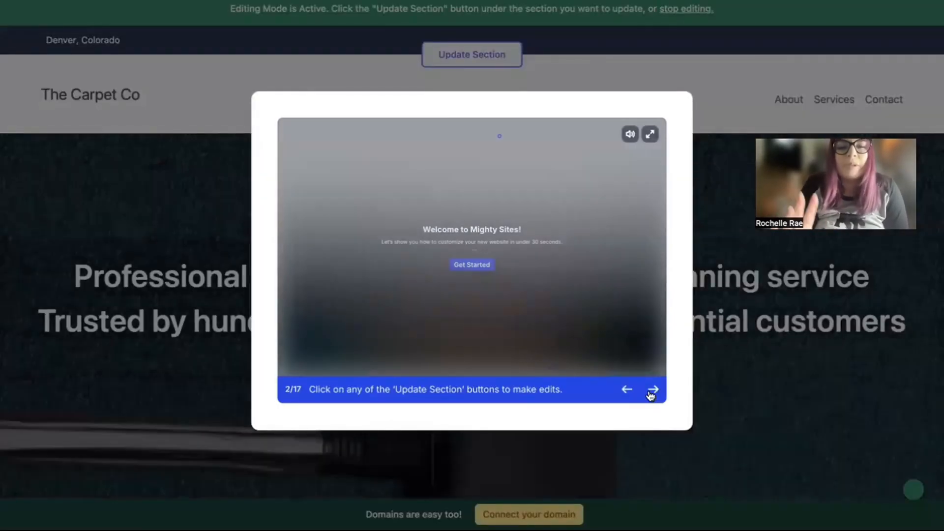
pyautogui.click(652, 391)
pyautogui.click(652, 391)
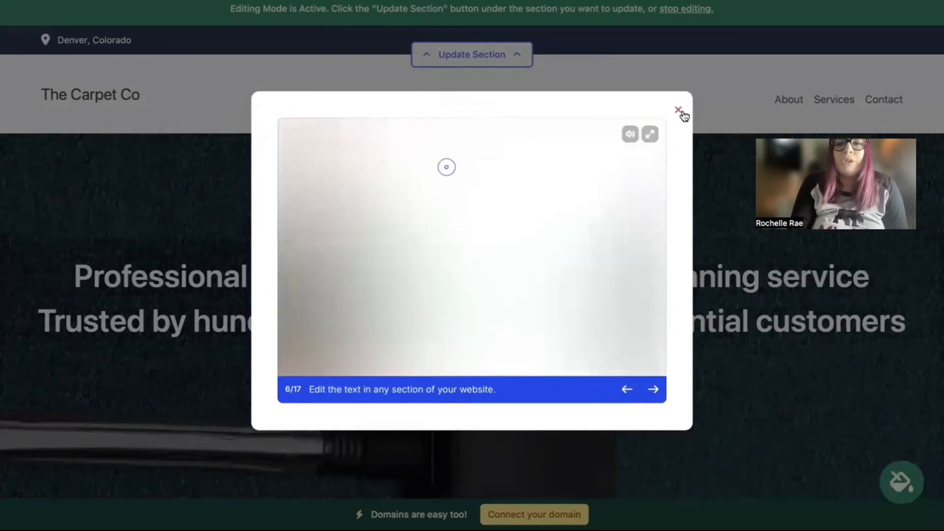
pyautogui.click(680, 110)
pyautogui.scroll(-2, 236, 169)
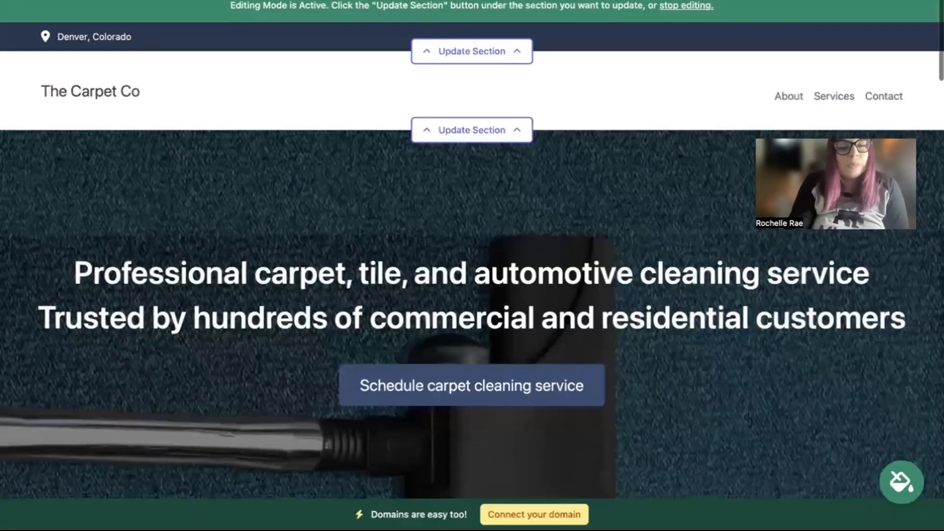
pyautogui.moveTo(54, 182); pyautogui.dragTo(882, 274)
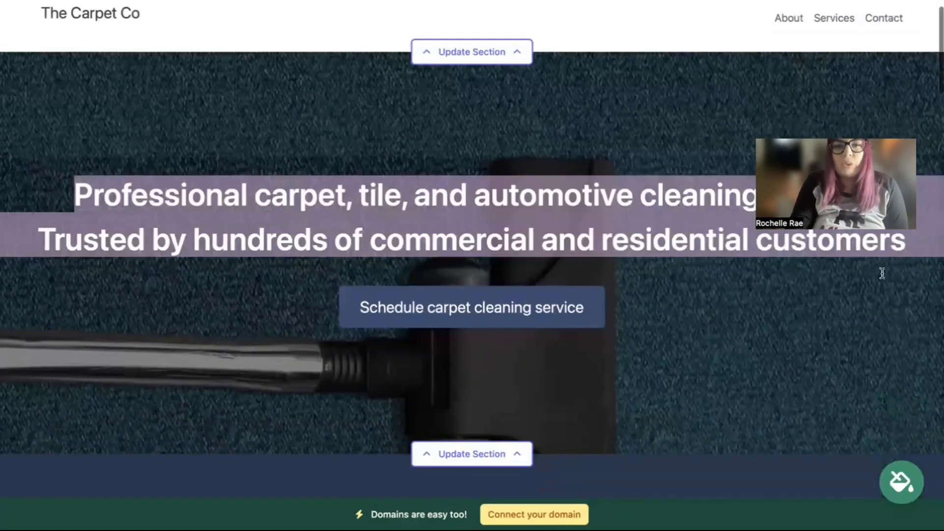
pyautogui.click(569, 158)
pyautogui.scroll(-3, 569, 158)
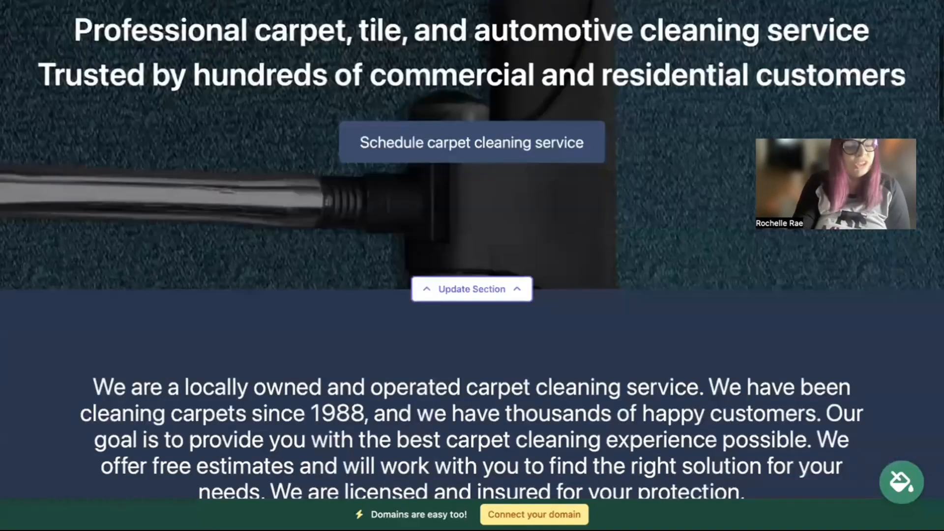
pyautogui.scroll(-4, 472, 249)
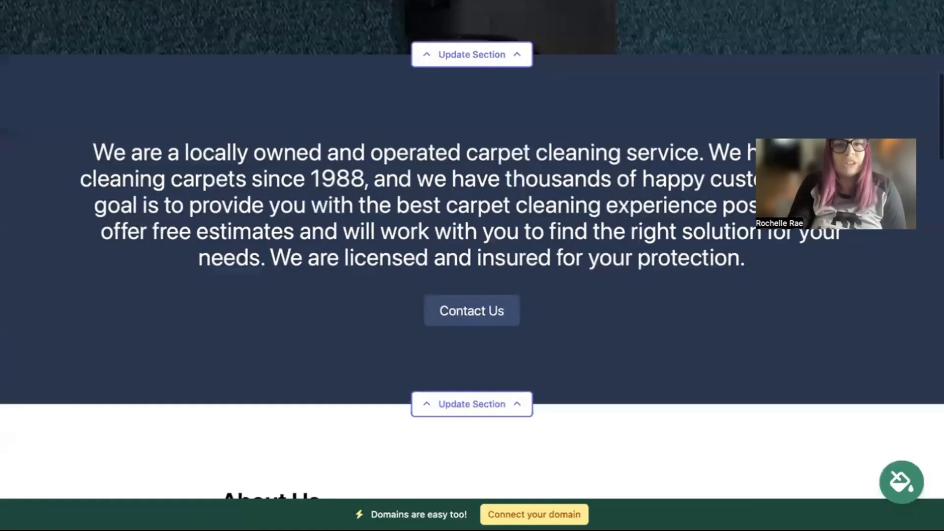
pyautogui.scroll(5, 472, 250)
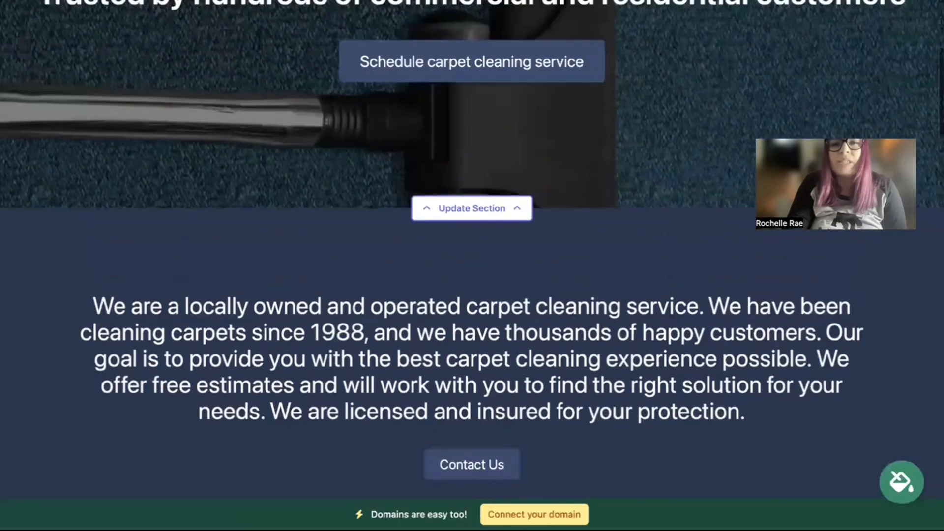
pyautogui.scroll(1, 472, 250)
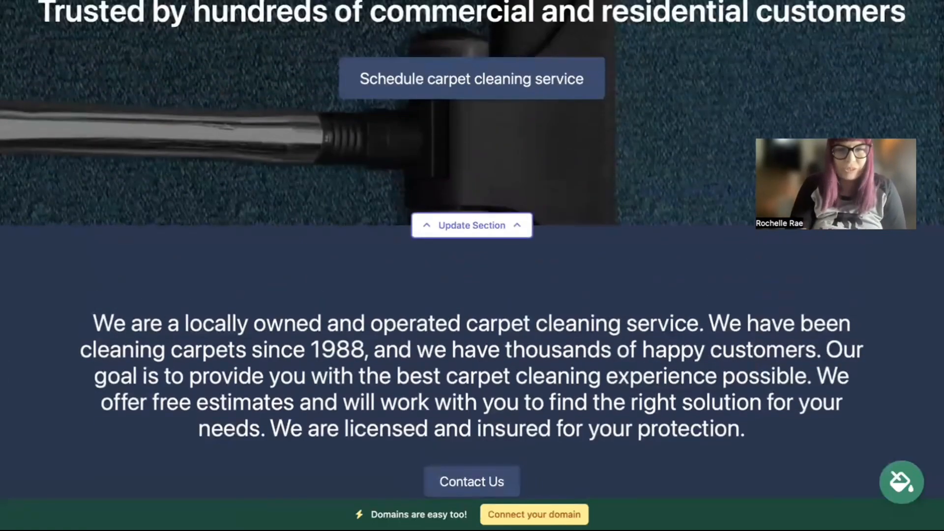
pyautogui.scroll(-11, 572, 159)
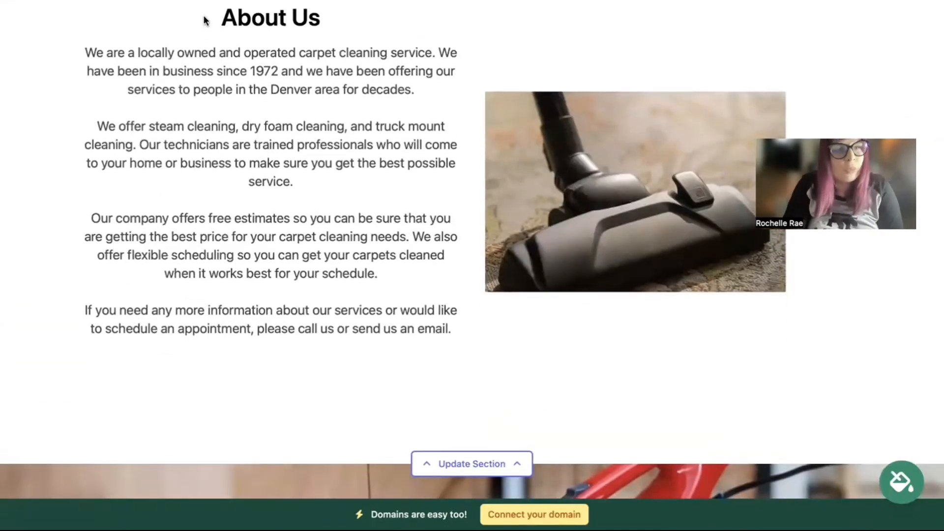
pyautogui.moveTo(205, 20); pyautogui.dragTo(454, 330)
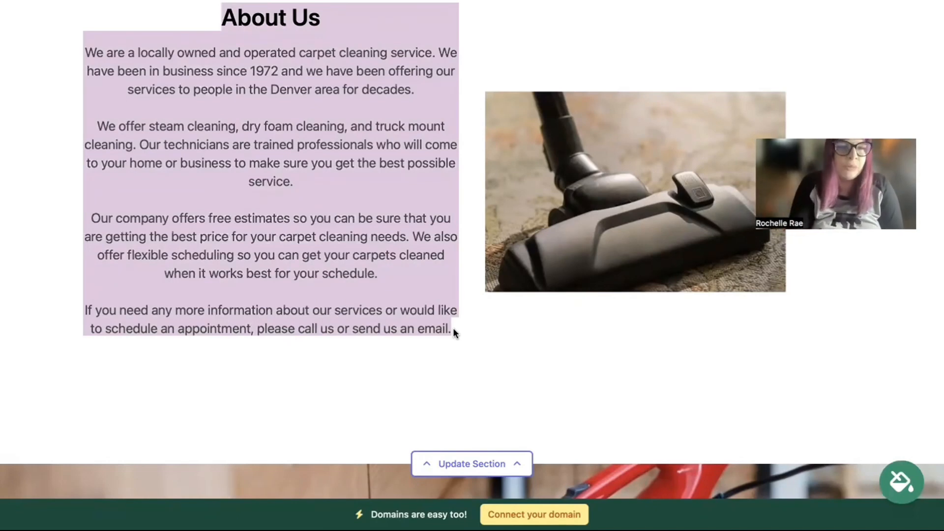
pyautogui.scroll(-3, 453, 333)
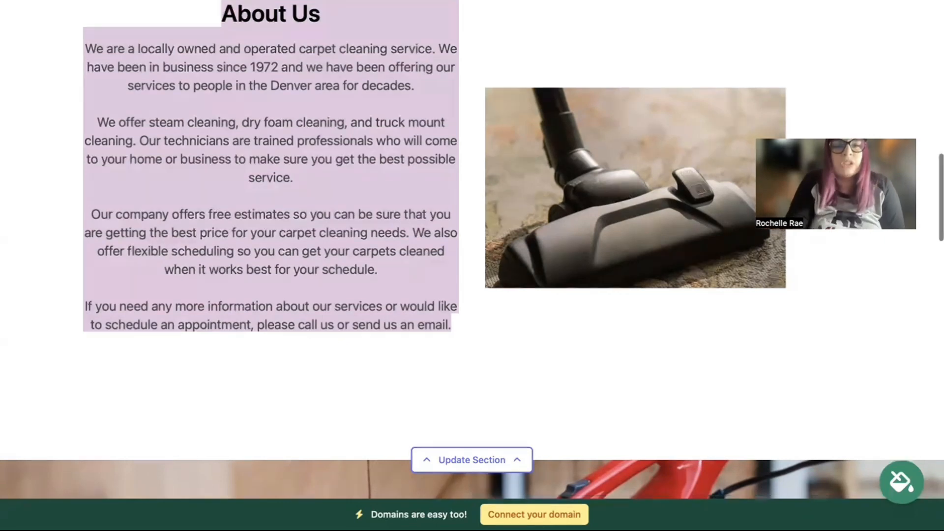
pyautogui.scroll(-10, 472, 246)
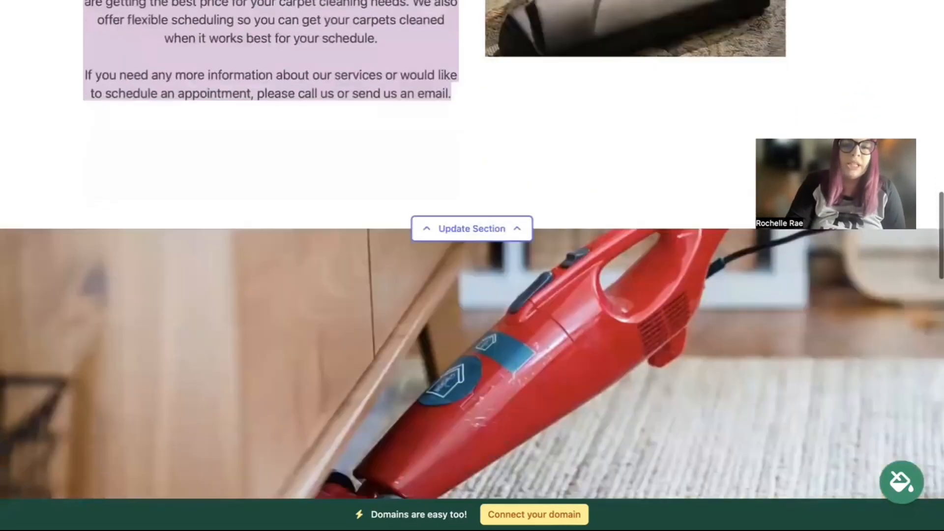
pyautogui.scroll(-5, 472, 245)
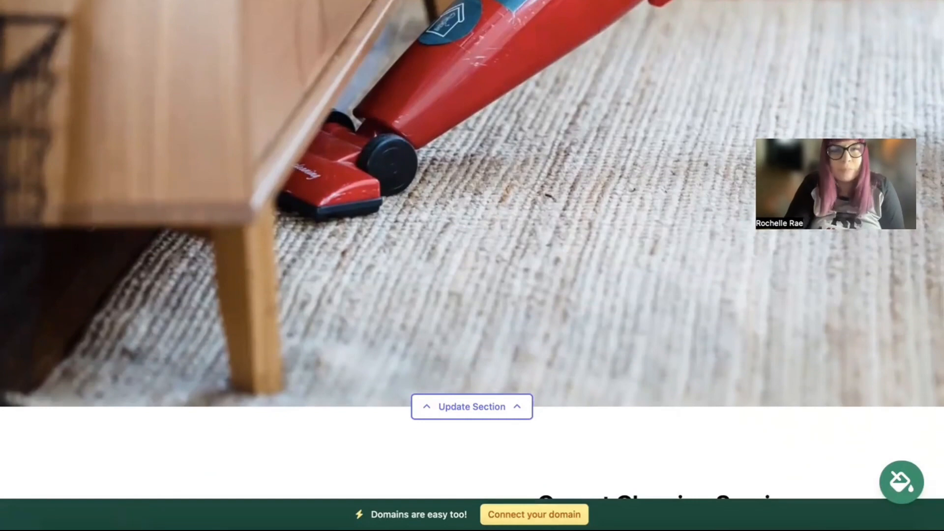
pyautogui.scroll(-7, 472, 246)
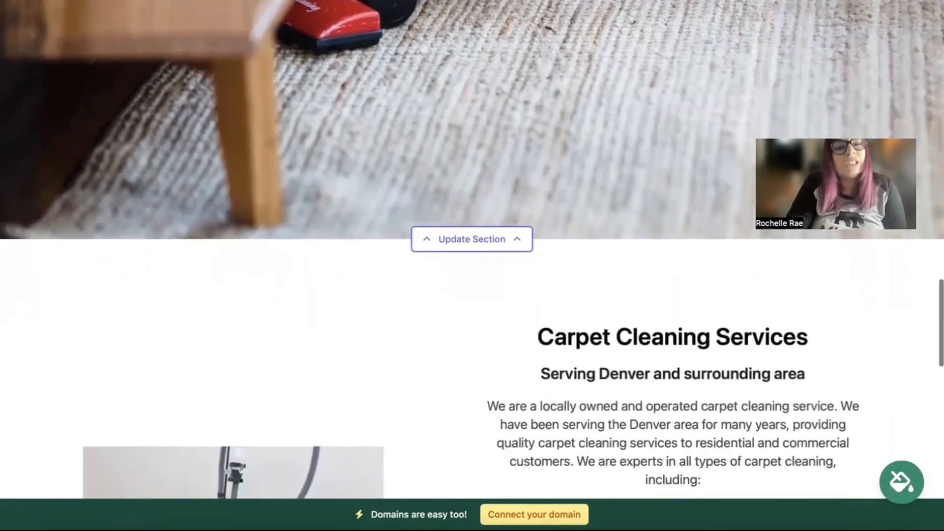
pyautogui.scroll(-6, 473, 249)
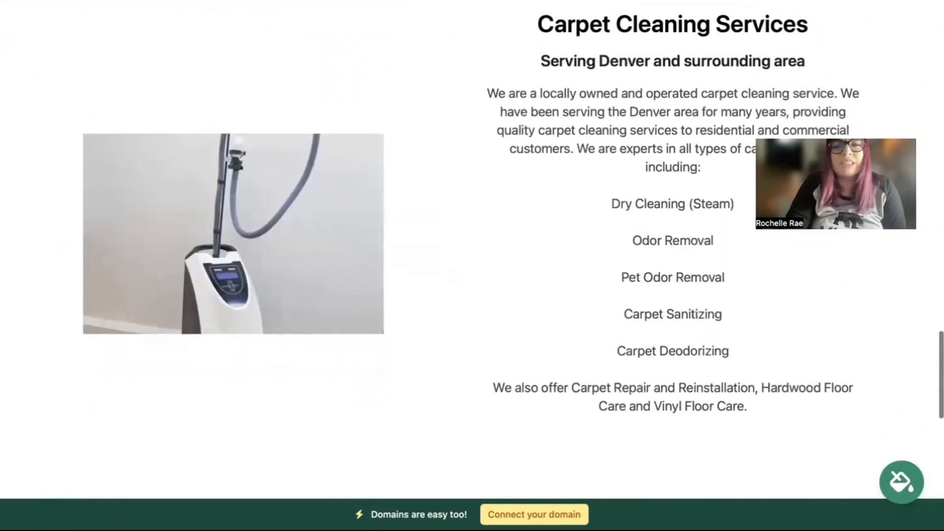
pyautogui.scroll(-5, 472, 246)
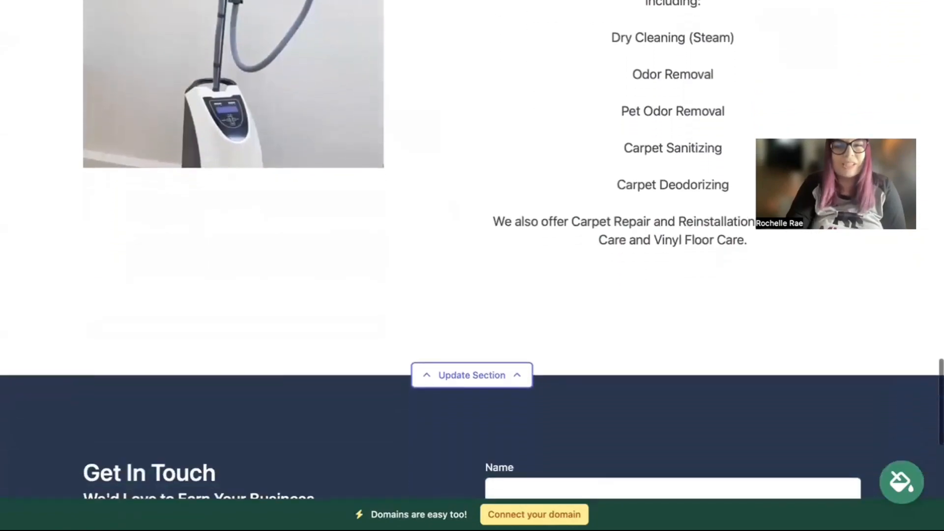
pyautogui.scroll(-2, 472, 246)
pyautogui.scroll(15, 472, 246)
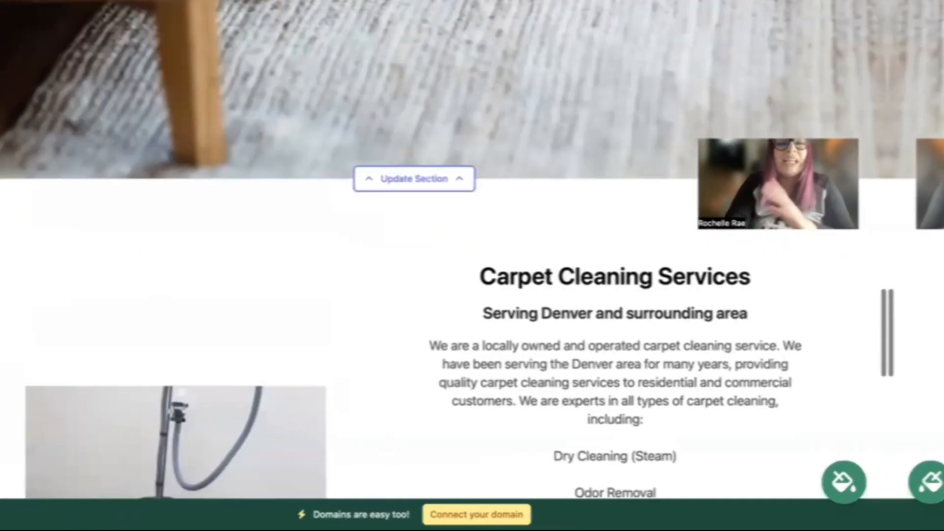
pyautogui.scroll(20, 533, 228)
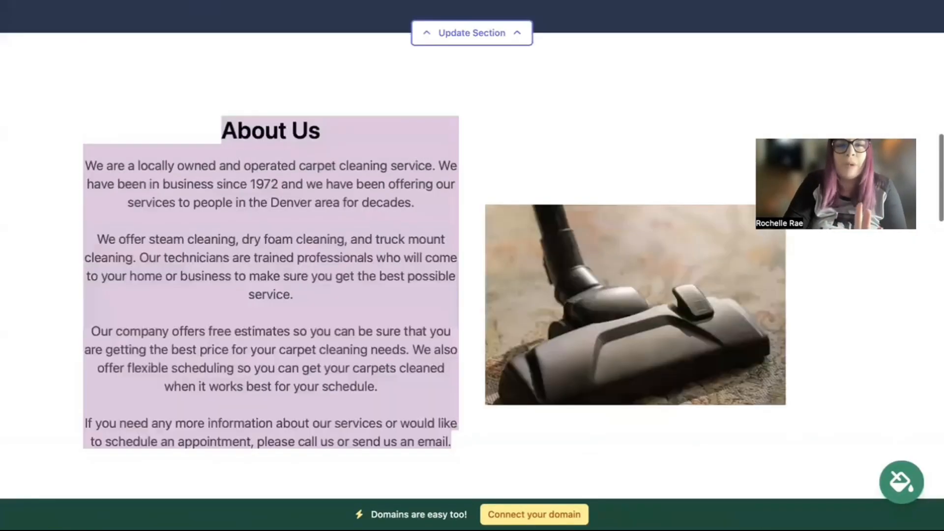
pyautogui.scroll(10, 533, 227)
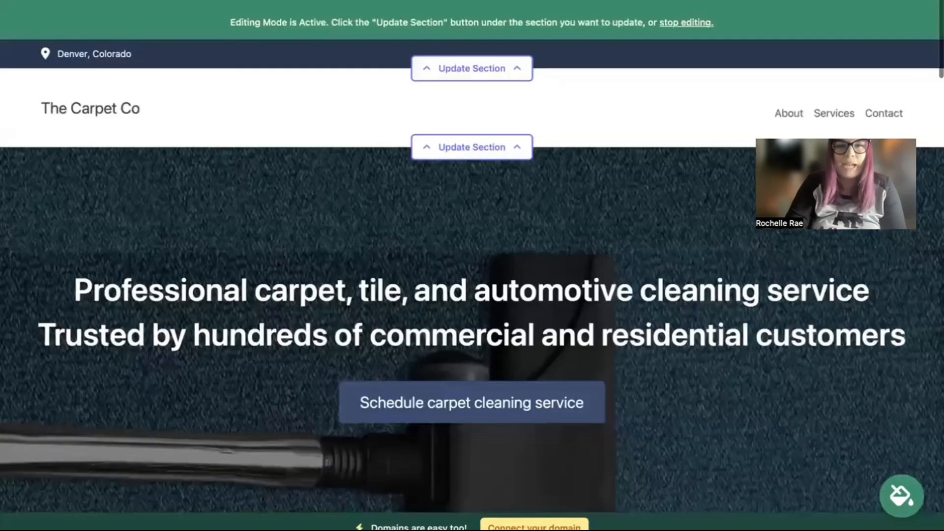
pyautogui.scroll(-1, 491, 73)
# In the top bar settings, enter the organization email, show it on the site, and add the phone number
pyautogui.click(474, 69)
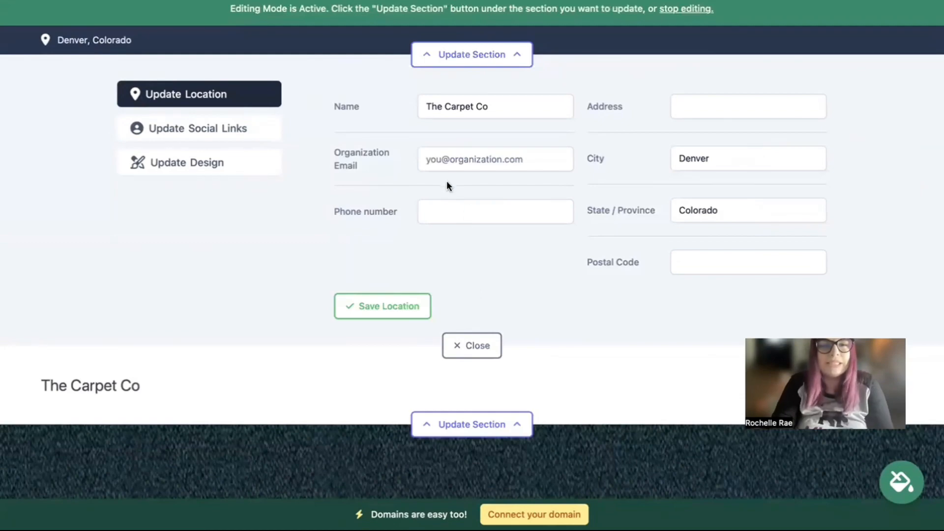
pyautogui.click(448, 166)
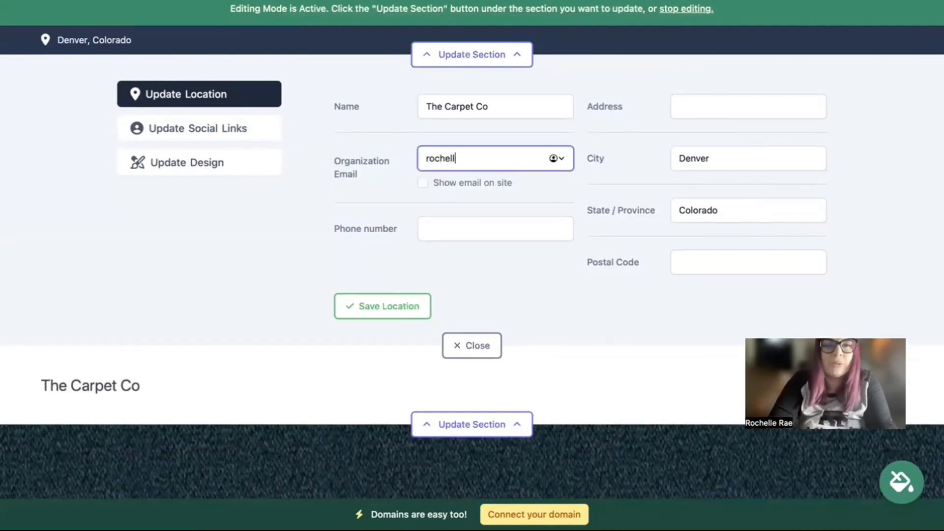
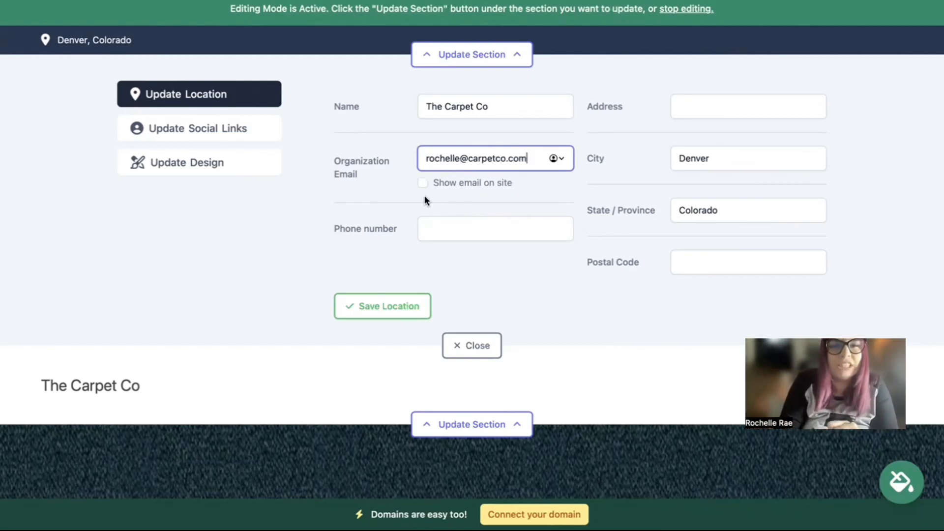
pyautogui.click(423, 183)
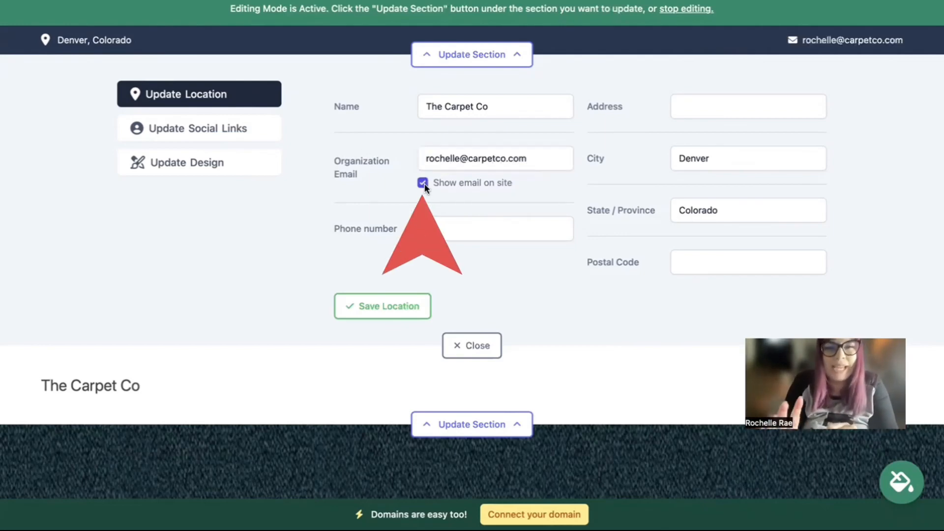
pyautogui.click(496, 226)
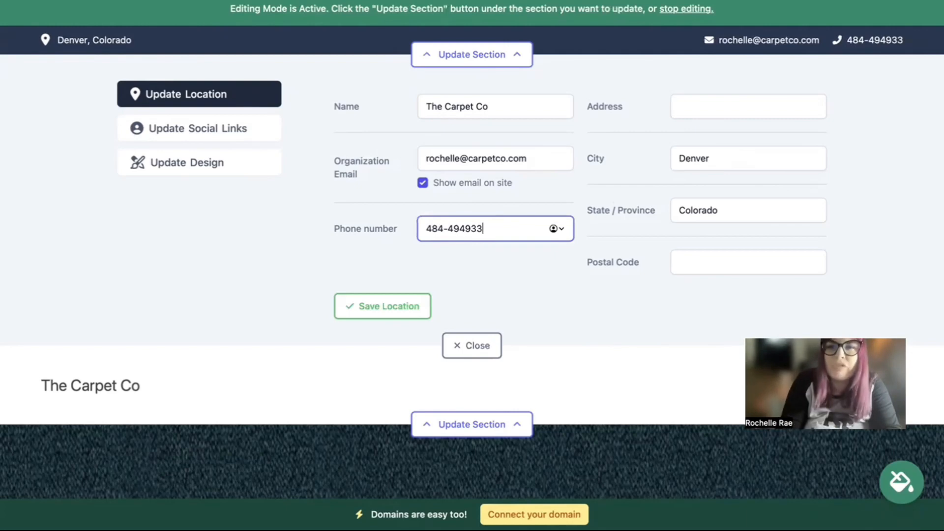
# Enter the business street address and postal code and save the location
pyautogui.click(762, 107)
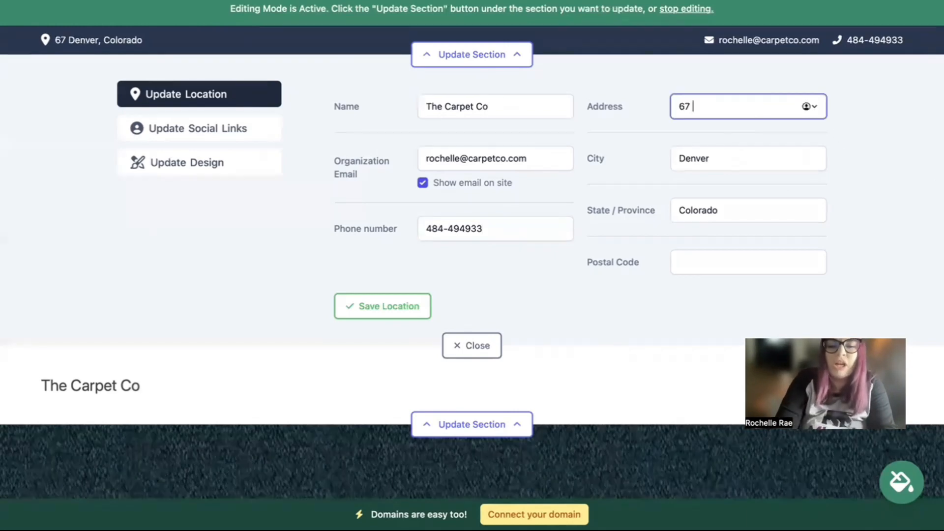
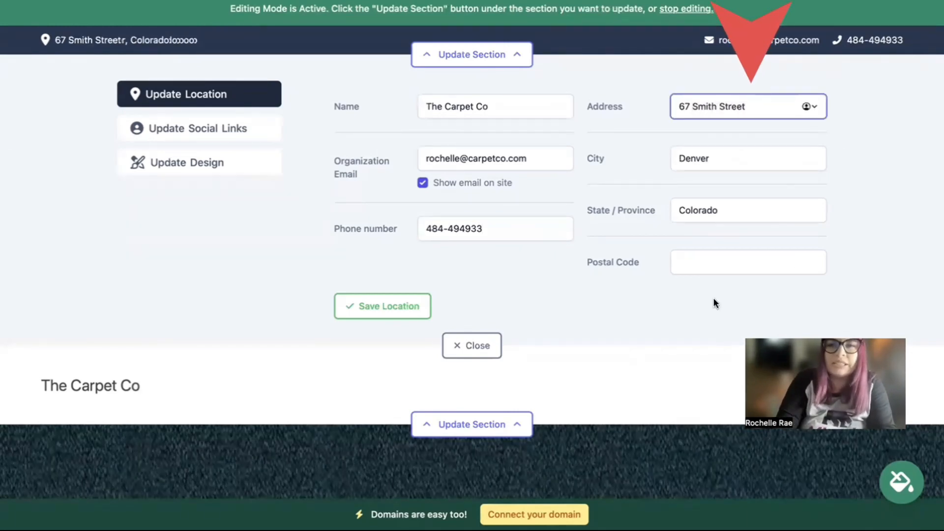
pyautogui.click(707, 262)
pyautogui.write('478334')
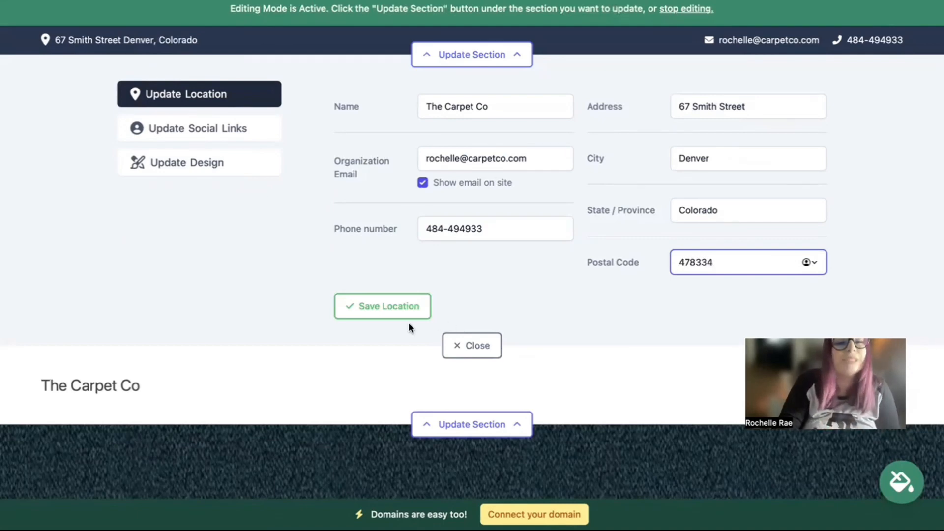
pyautogui.click(408, 317)
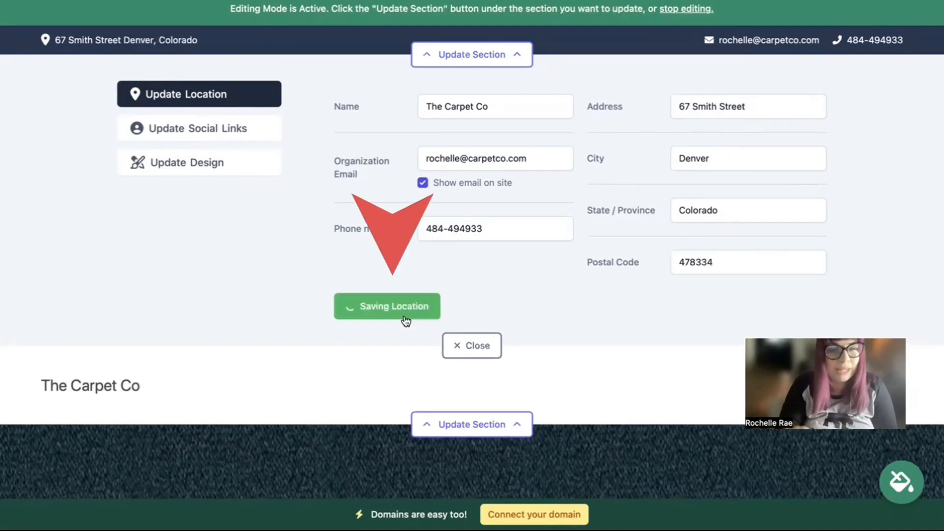
# Save the social media links and close the top bar editing panel
pyautogui.click(249, 129)
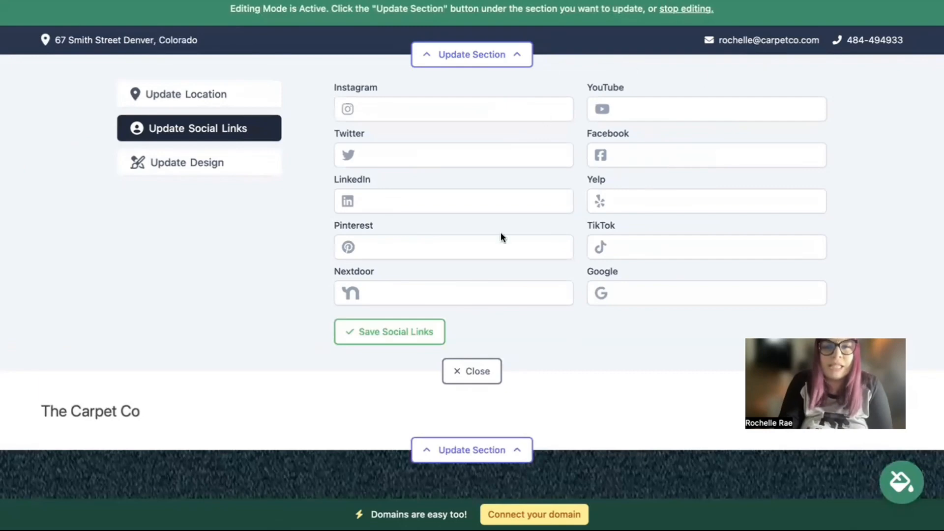
pyautogui.click(410, 332)
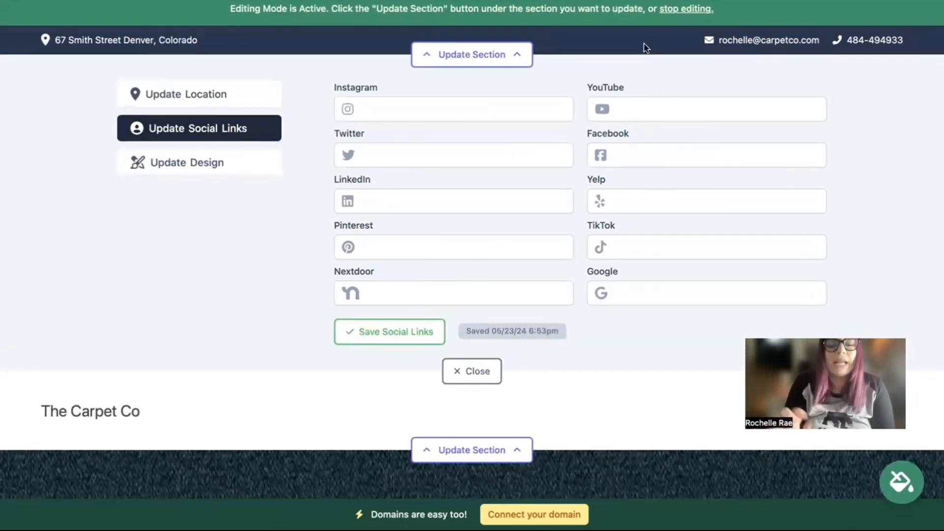
pyautogui.click(486, 379)
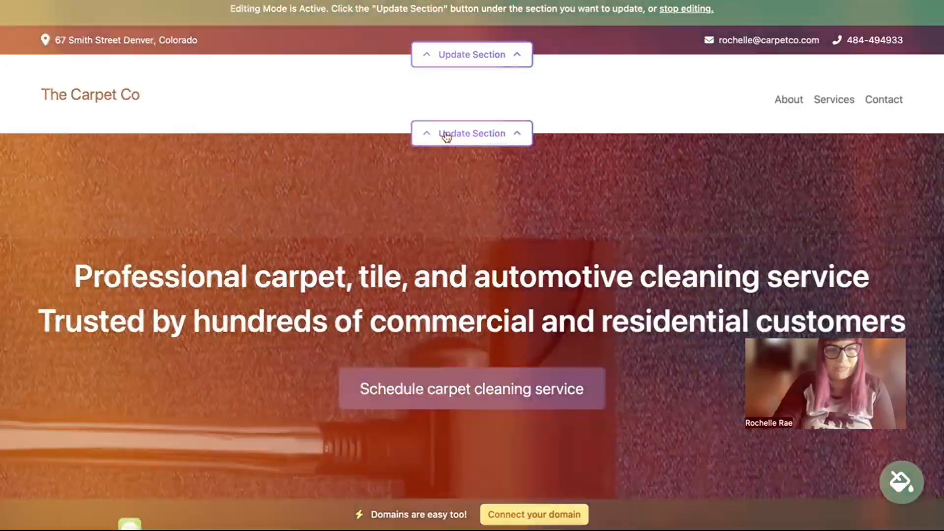
pyautogui.click(447, 136)
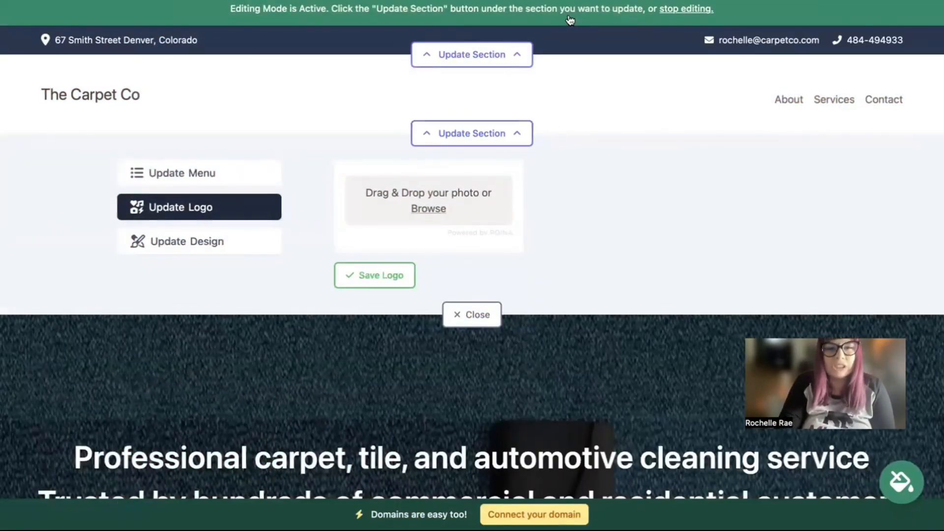
# Upload the Mighty Sites Logo YouTube image as the header logo and save it
pyautogui.click(429, 208)
pyautogui.click(430, 329)
pyautogui.press('Down')
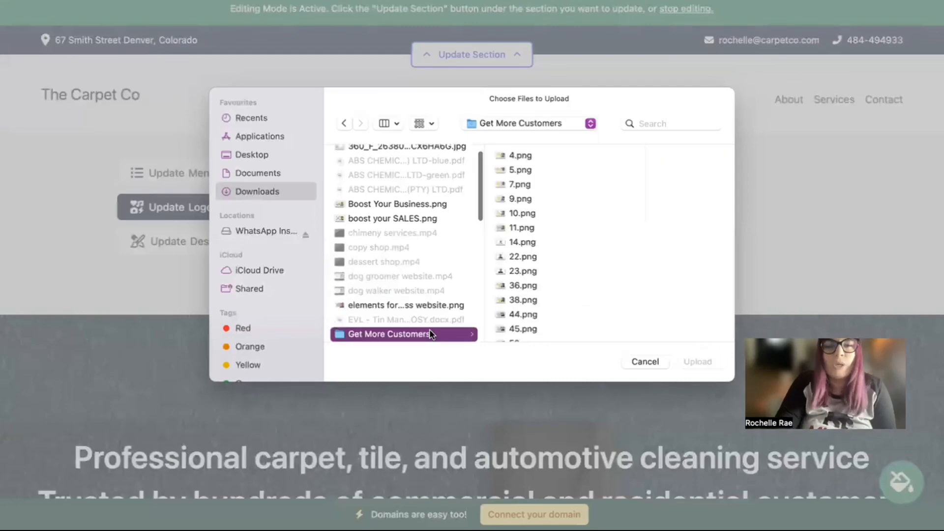
pyautogui.press('Down')
pyautogui.press('Down')
pyautogui.press('Down')
pyautogui.press('Down')
pyautogui.press('Down')
pyautogui.press('Up')
pyautogui.press('Return')
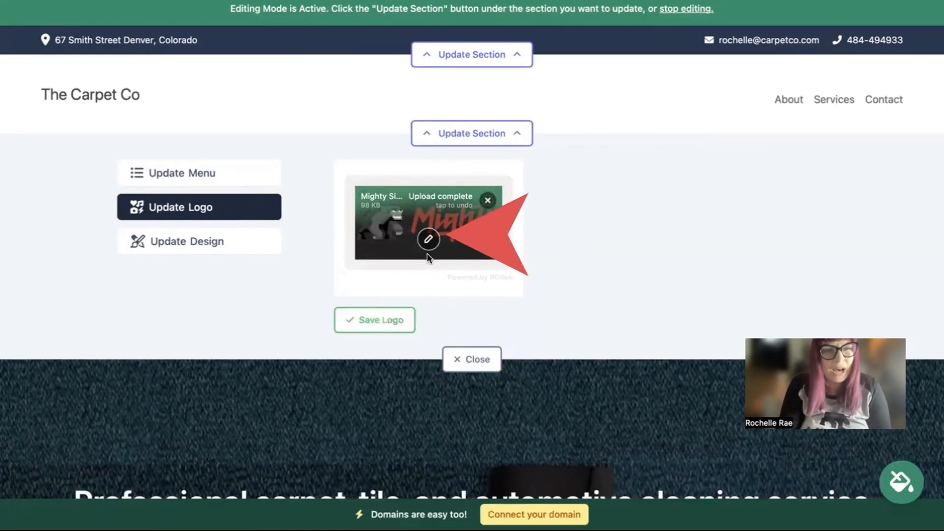
pyautogui.click(391, 320)
# Enlarge the header logo three times and close the logo panel
pyautogui.click(584, 233)
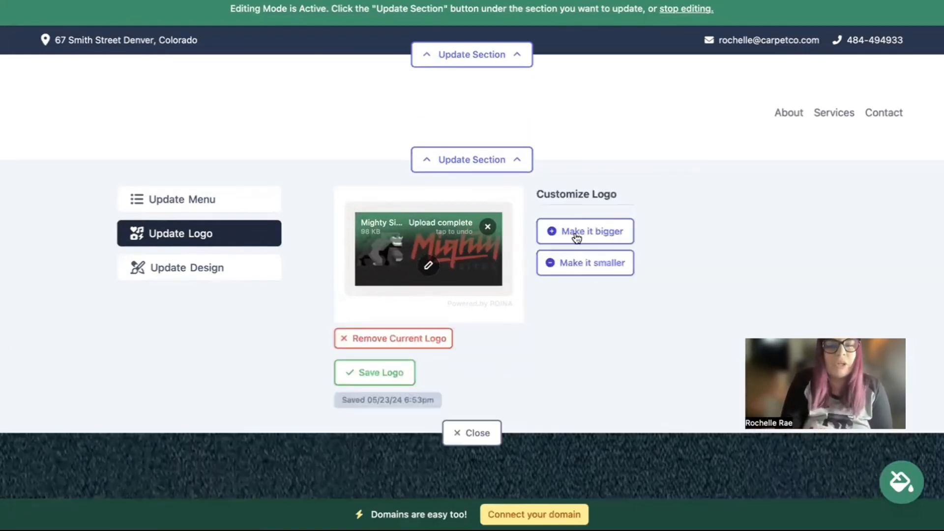
pyautogui.click(587, 229)
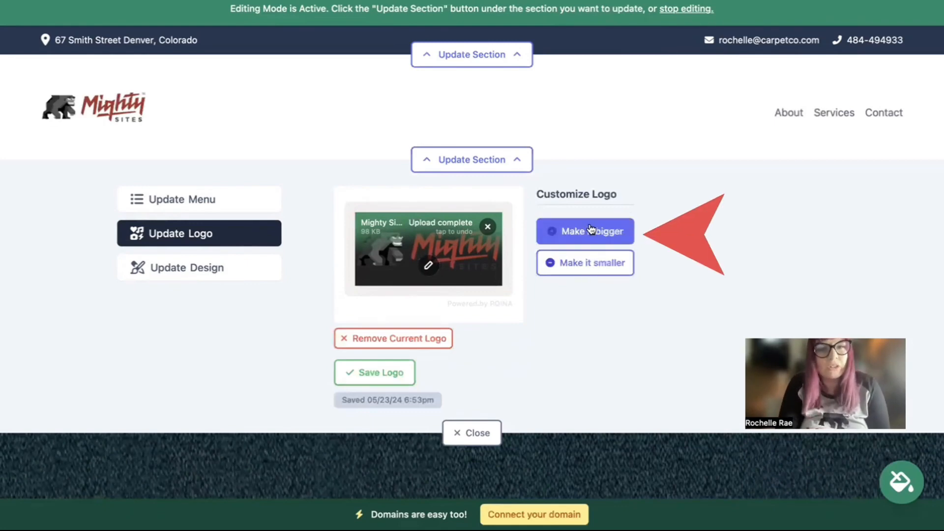
pyautogui.click(590, 231)
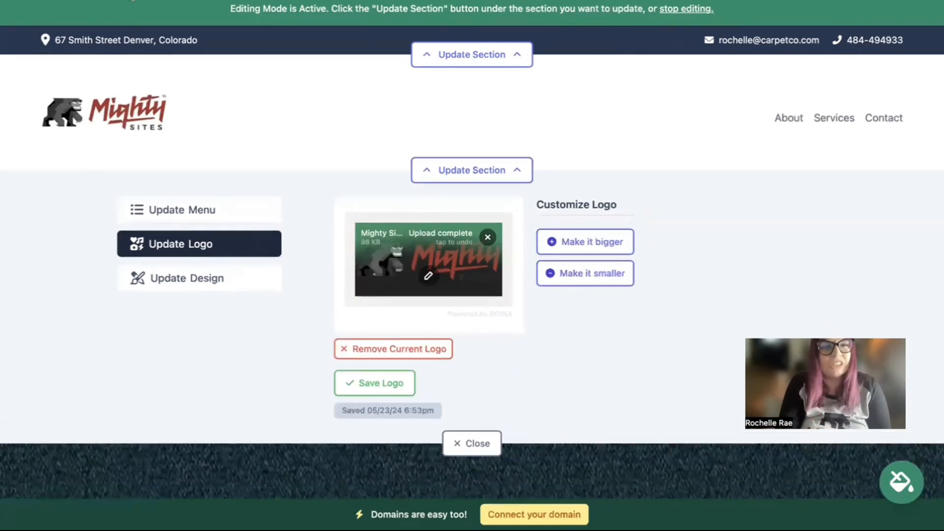
pyautogui.click(466, 442)
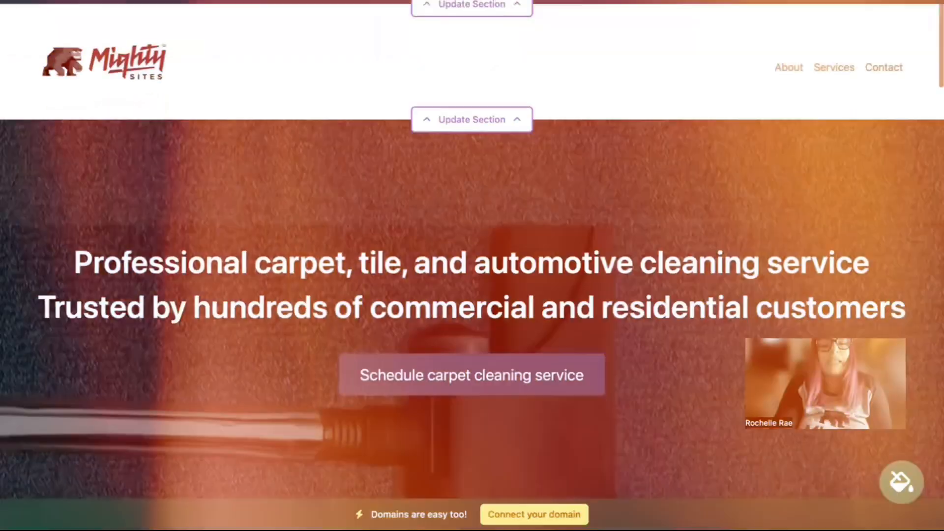
# Browse the colour theme carousel and try the teal theme on the site
pyautogui.scroll(-2, 472, 266)
pyautogui.scroll(-3, 472, 265)
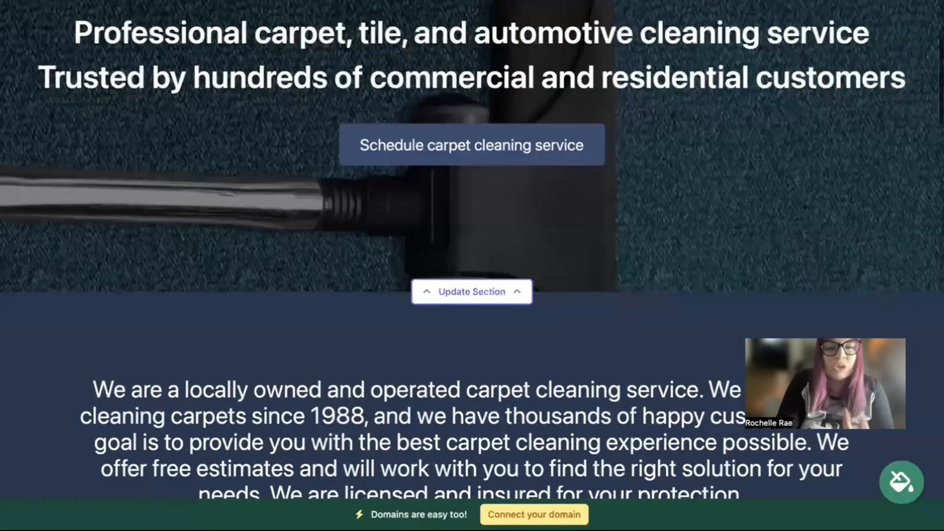
pyautogui.scroll(-4, 472, 266)
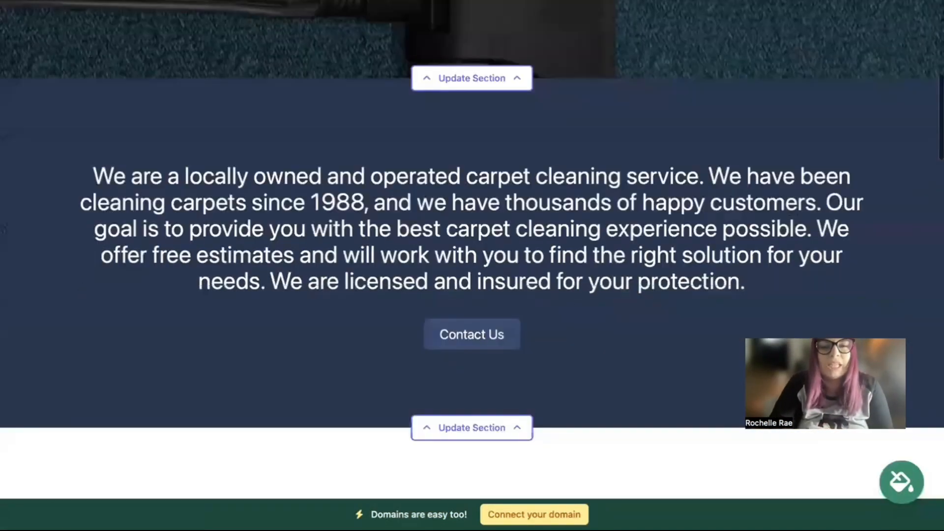
pyautogui.scroll(-1, 472, 221)
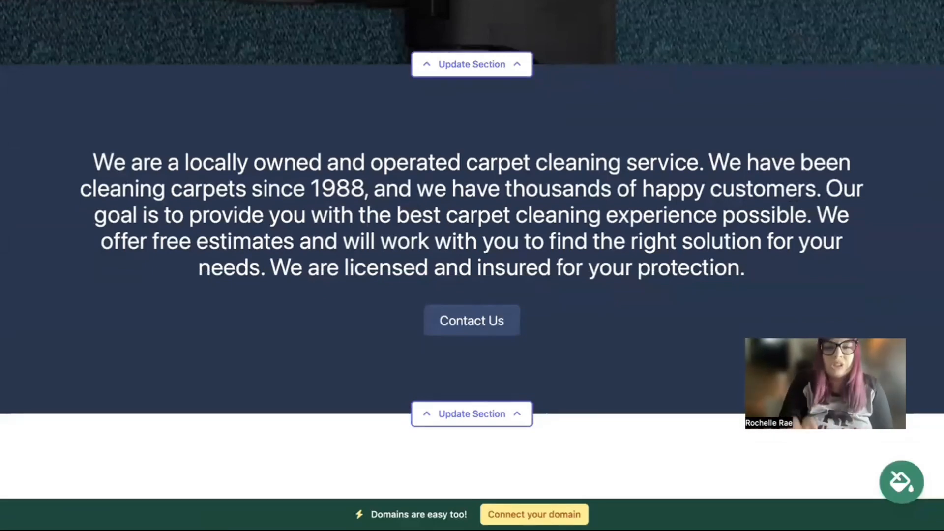
pyautogui.click(903, 483)
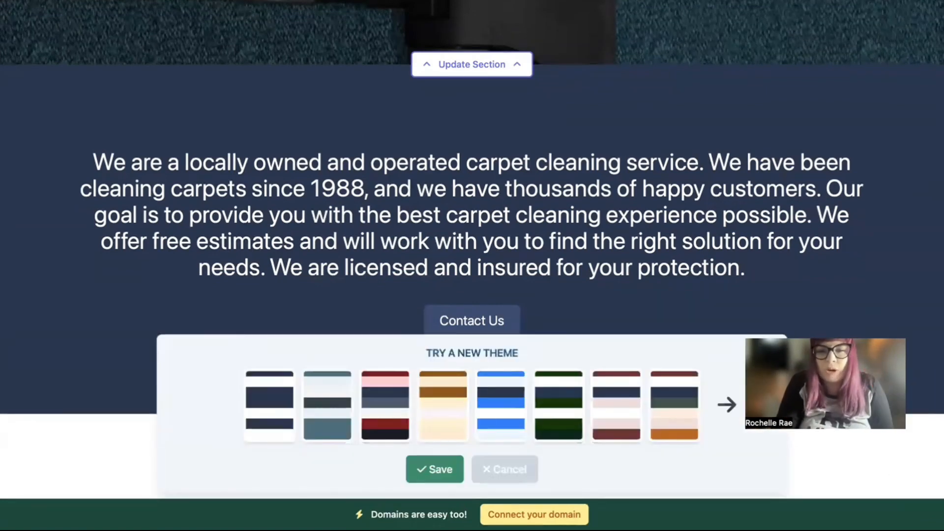
pyautogui.click(720, 404)
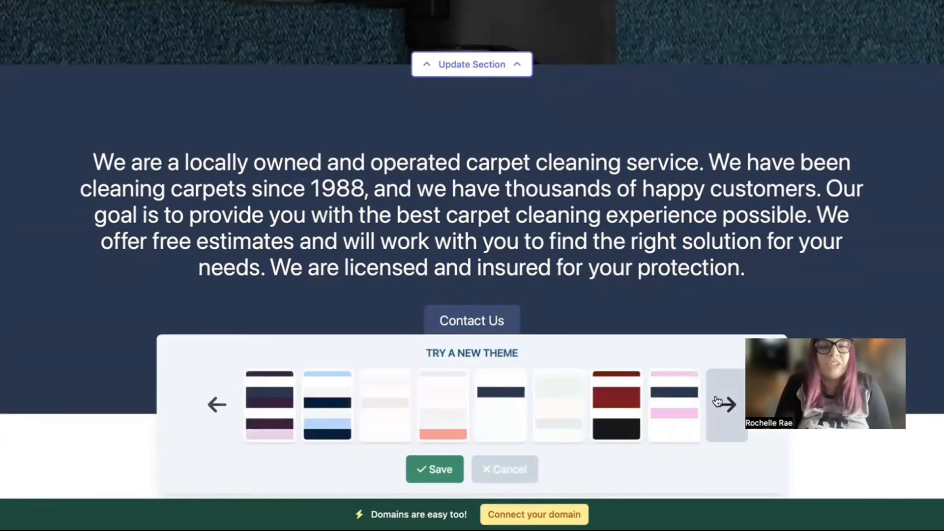
pyautogui.click(720, 403)
pyautogui.click(720, 403)
pyautogui.click(442, 400)
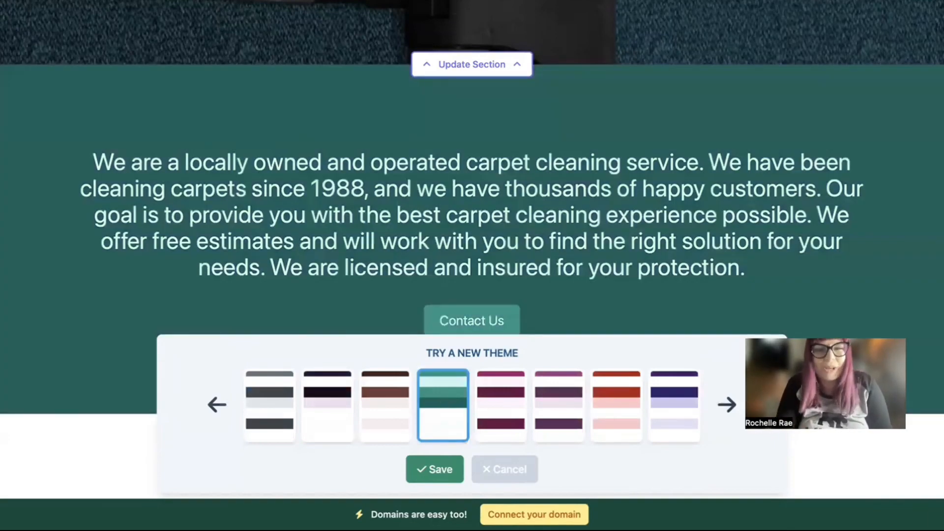
# Apply the light-blue theme and scroll back up to the hero
pyautogui.click(725, 404)
pyautogui.click(552, 394)
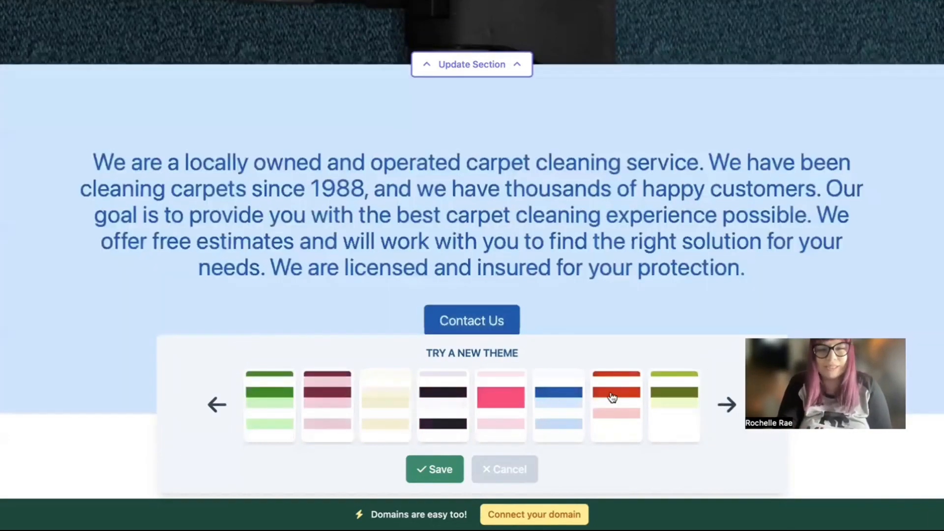
pyautogui.scroll(-5, 612, 397)
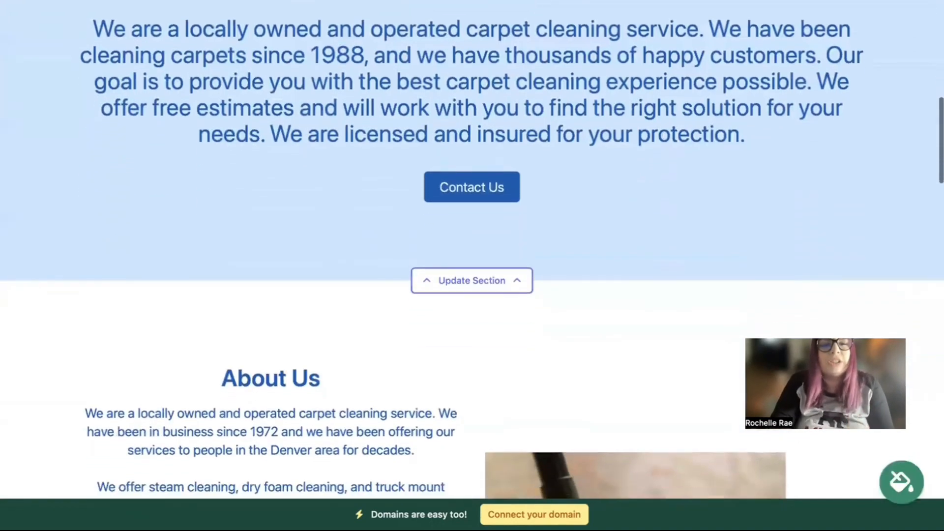
pyautogui.scroll(5, 472, 250)
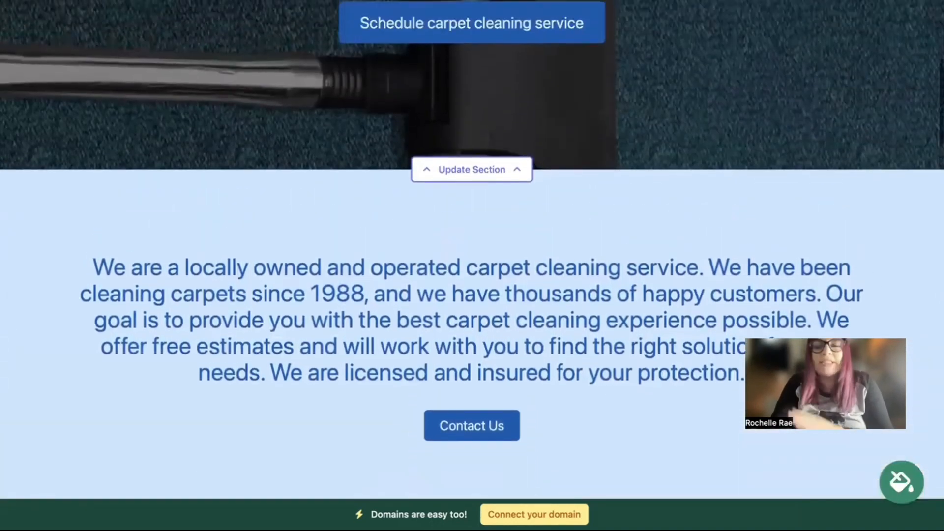
pyautogui.scroll(2, 472, 249)
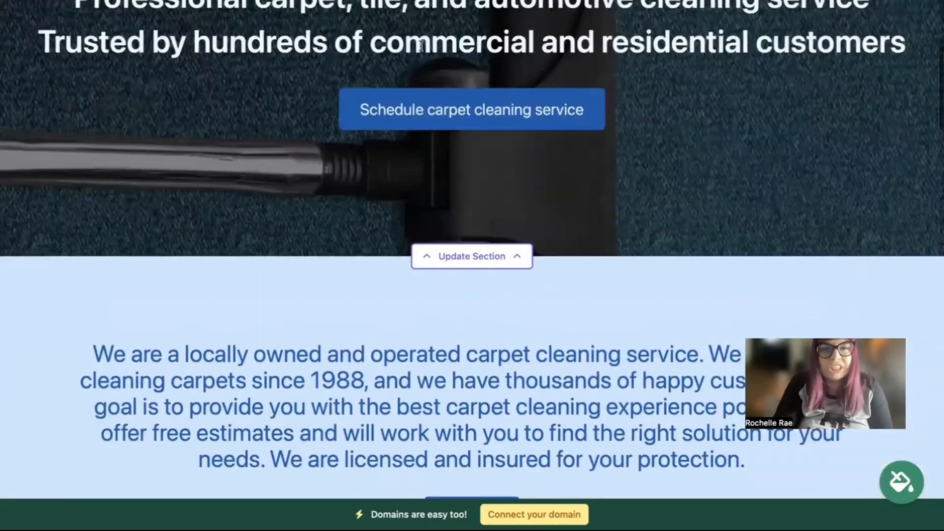
pyautogui.scroll(1, 515, 222)
# Open the hero's image options, browse the stock photo library, then return to the photo options
pyautogui.click(420, 269)
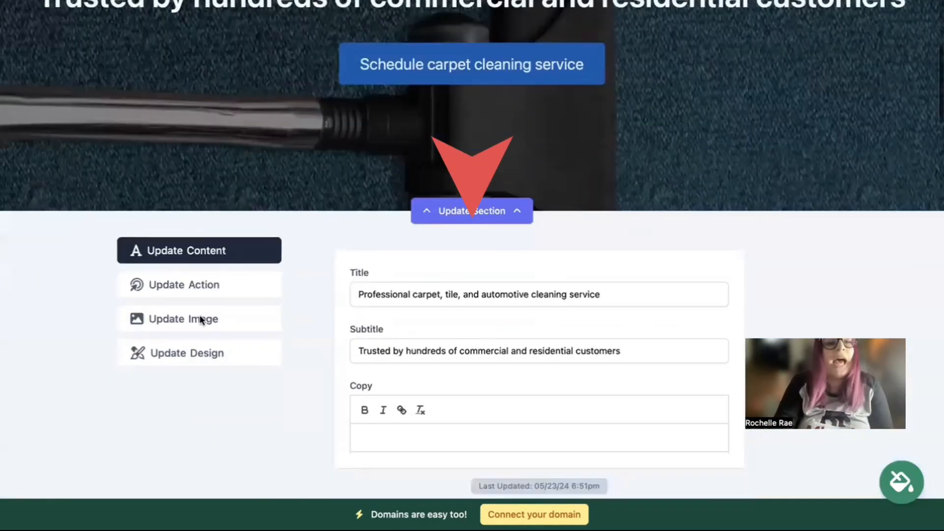
pyautogui.click(202, 320)
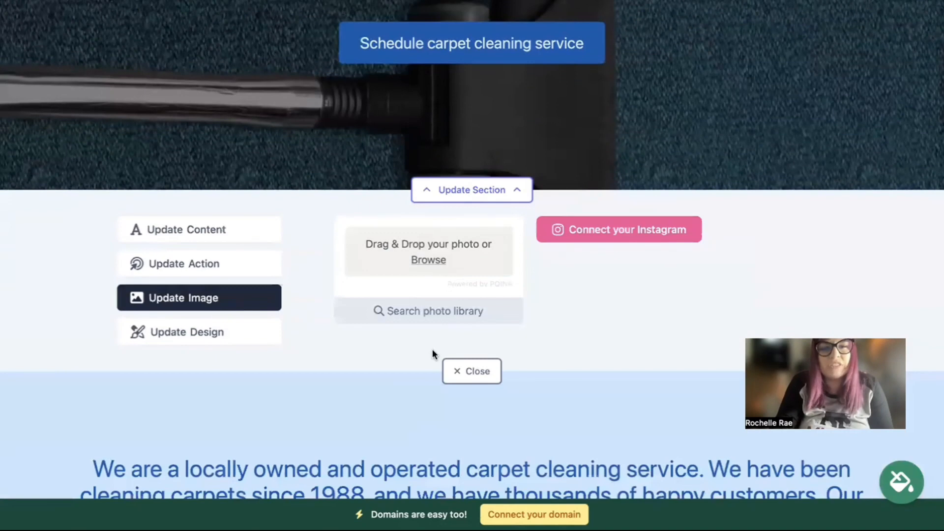
pyautogui.click(453, 311)
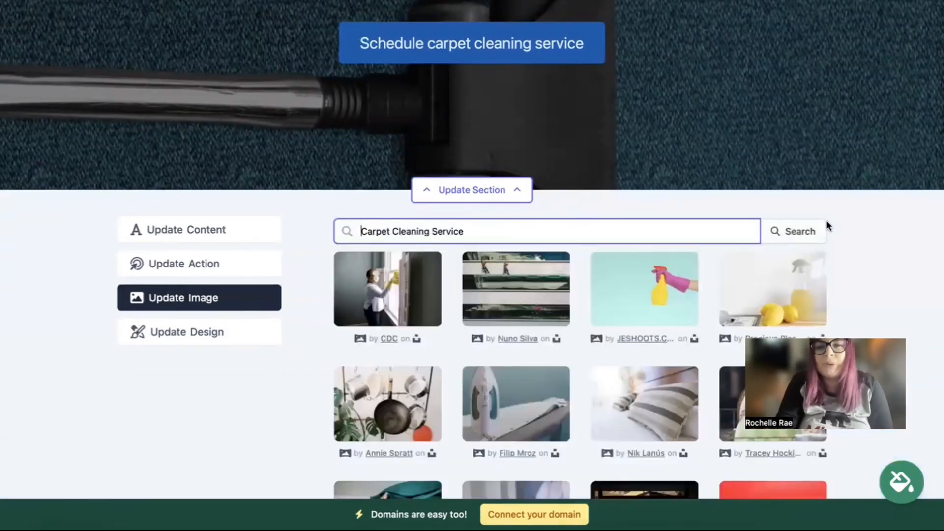
pyautogui.scroll(-4, 873, 223)
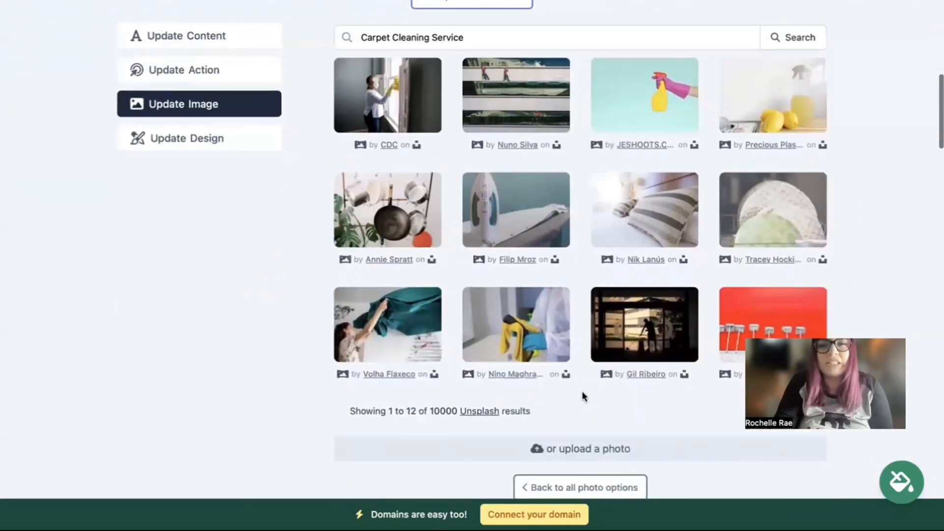
pyautogui.scroll(-1, 589, 453)
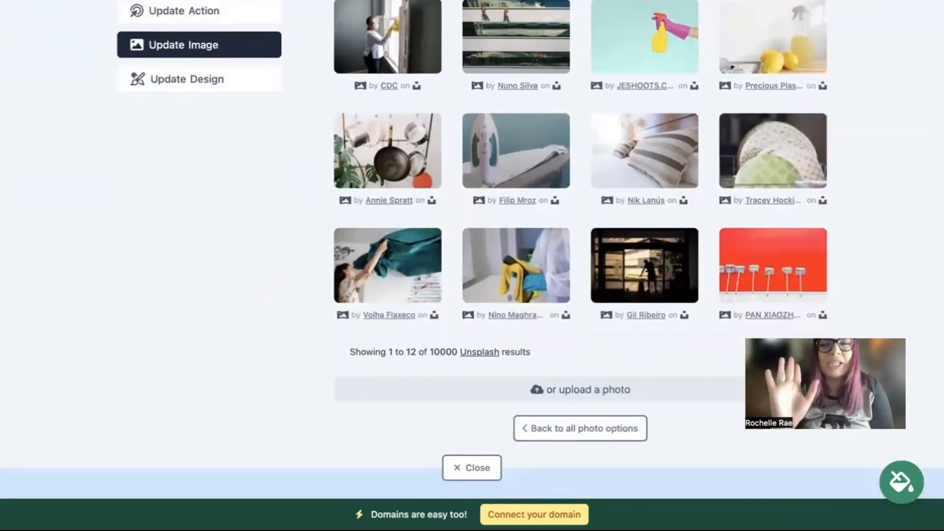
pyautogui.click(542, 438)
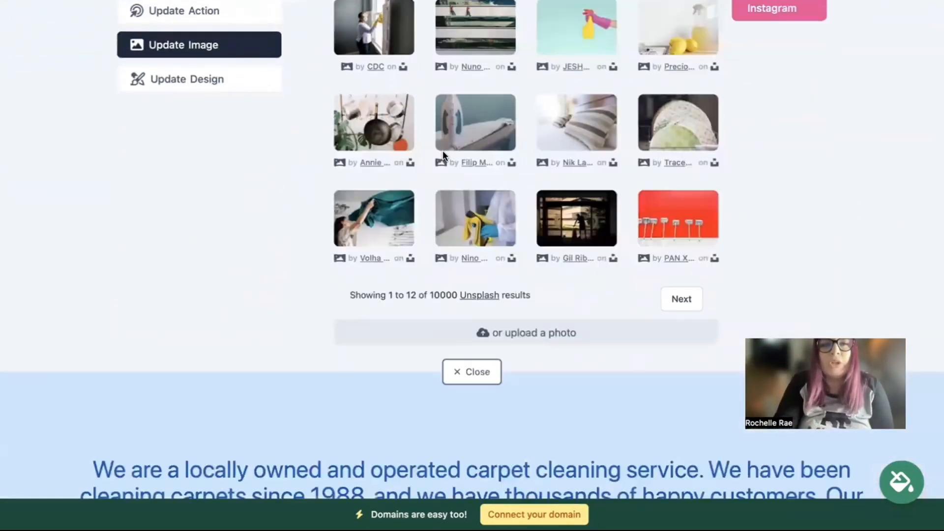
pyautogui.scroll(1, 311, 38)
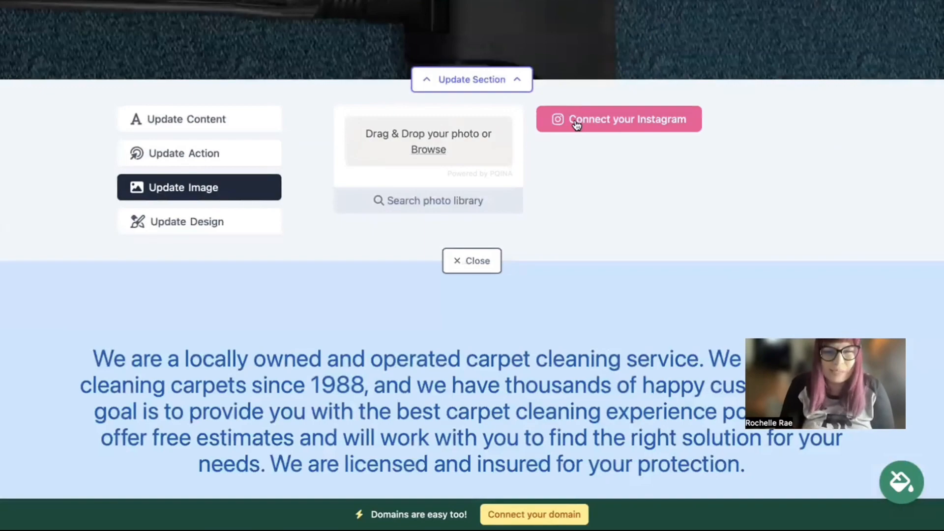
# Relabel the hero button 'Call Us', looking at the Another Website option but keeping the existing link
pyautogui.click(235, 156)
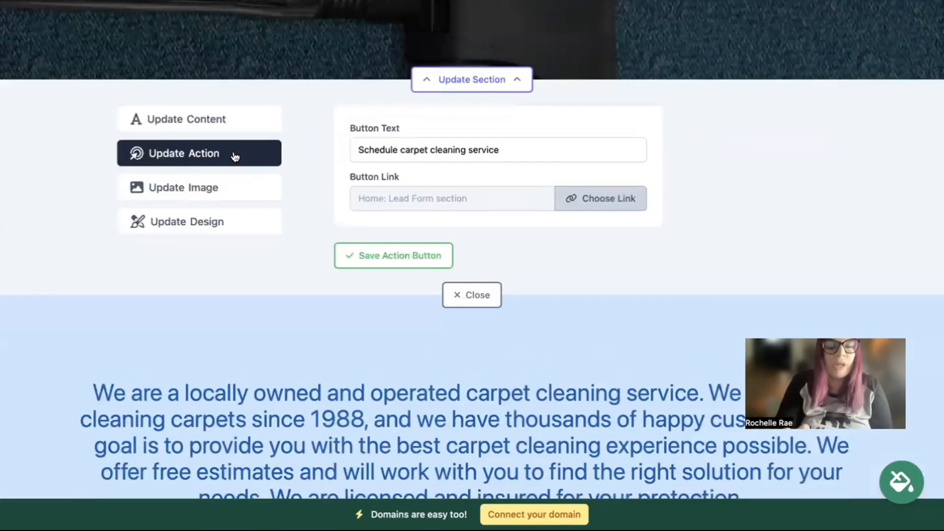
pyautogui.scroll(4, 465, 195)
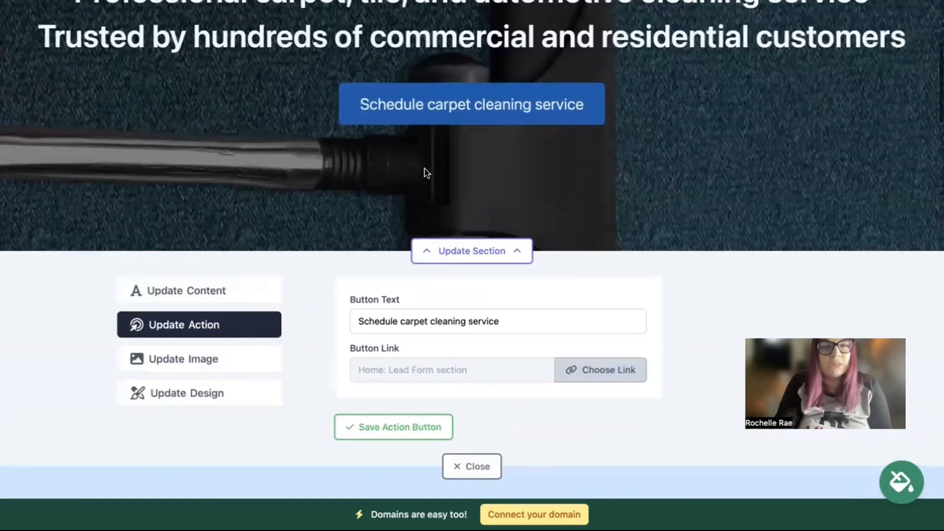
pyautogui.moveTo(537, 320); pyautogui.dragTo(305, 308)
pyautogui.write('Ca')
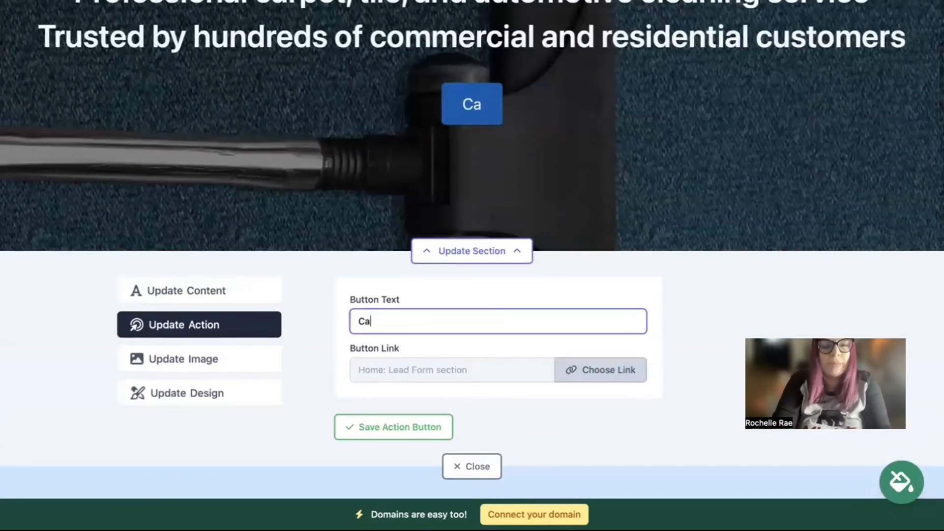
pyautogui.write('ll Us')
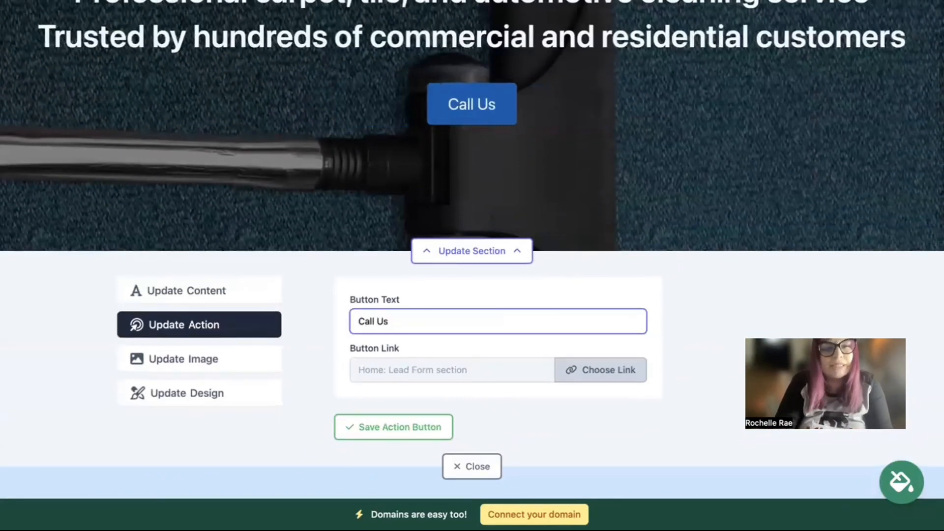
pyautogui.click(604, 369)
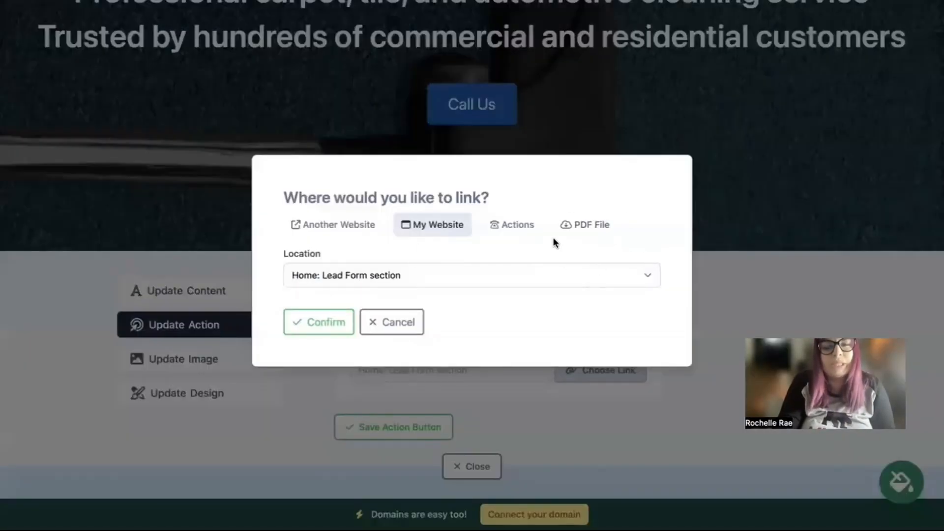
pyautogui.click(344, 231)
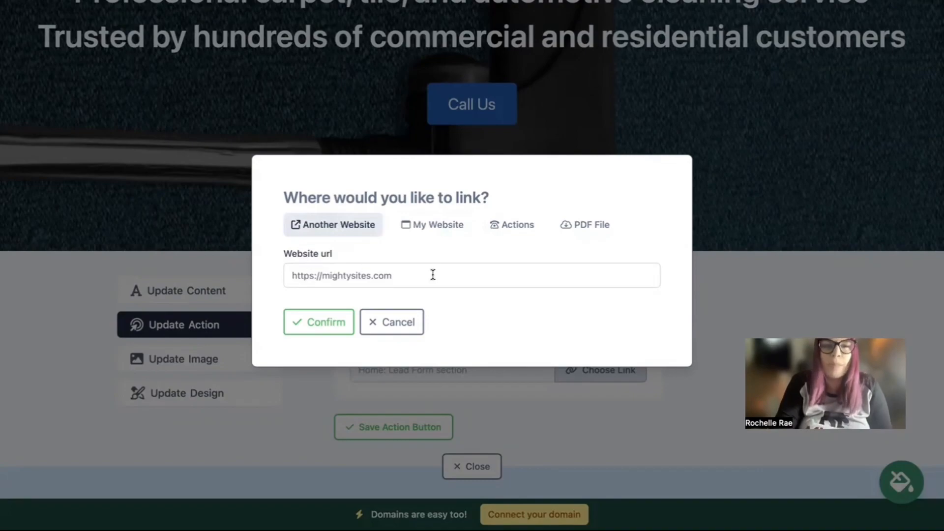
pyautogui.click(403, 331)
pyautogui.scroll(-10, 477, 380)
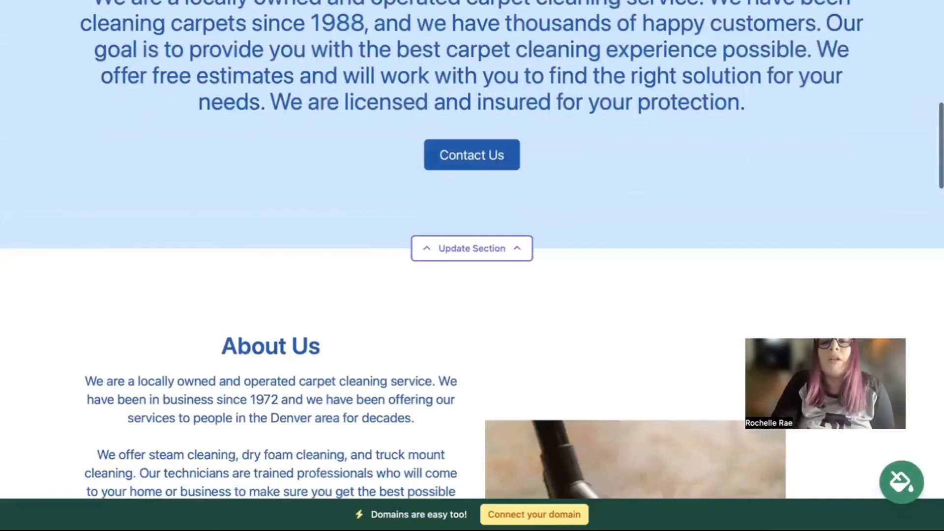
pyautogui.scroll(-15, 472, 265)
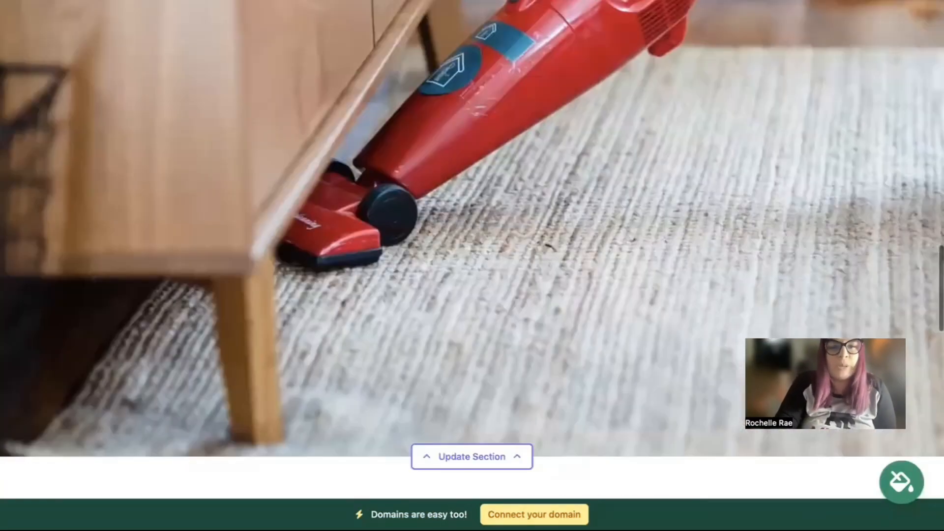
pyautogui.scroll(-15, 473, 266)
pyautogui.scroll(2, 472, 265)
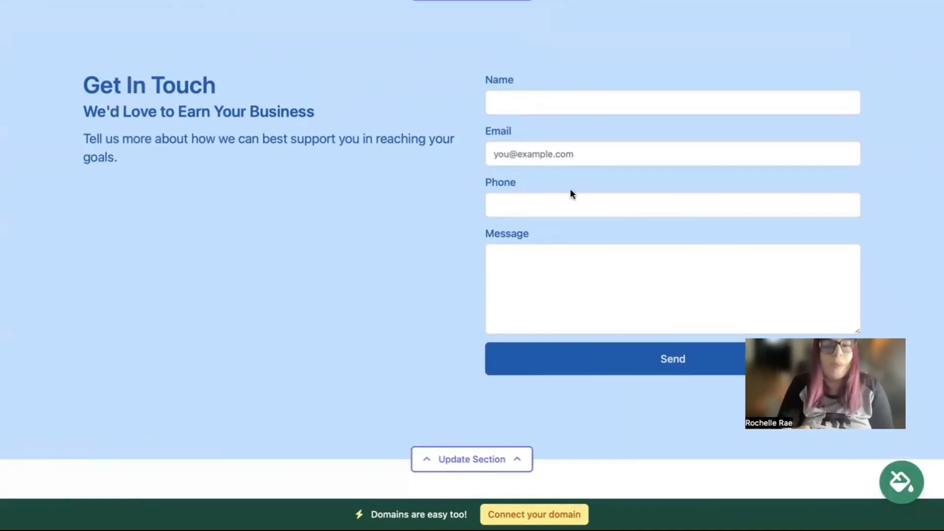
pyautogui.scroll(5, 570, 192)
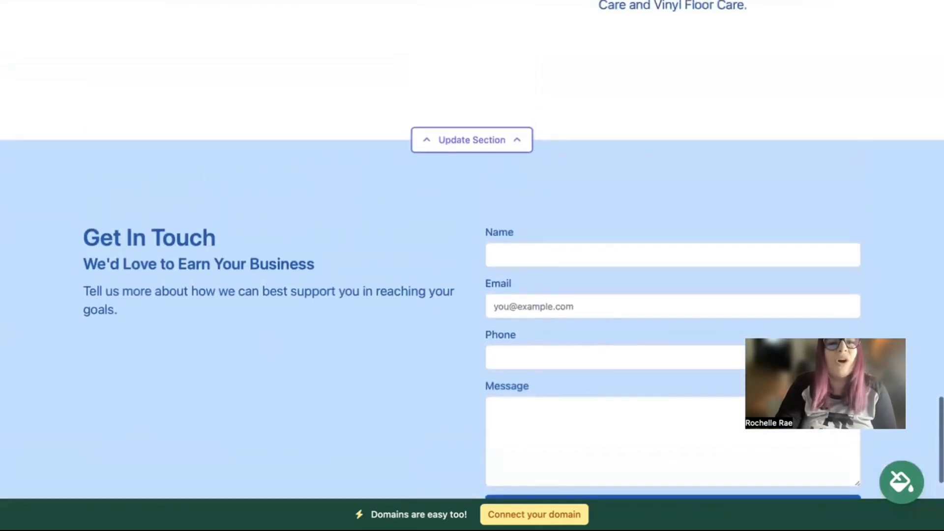
pyautogui.scroll(5, 672, 231)
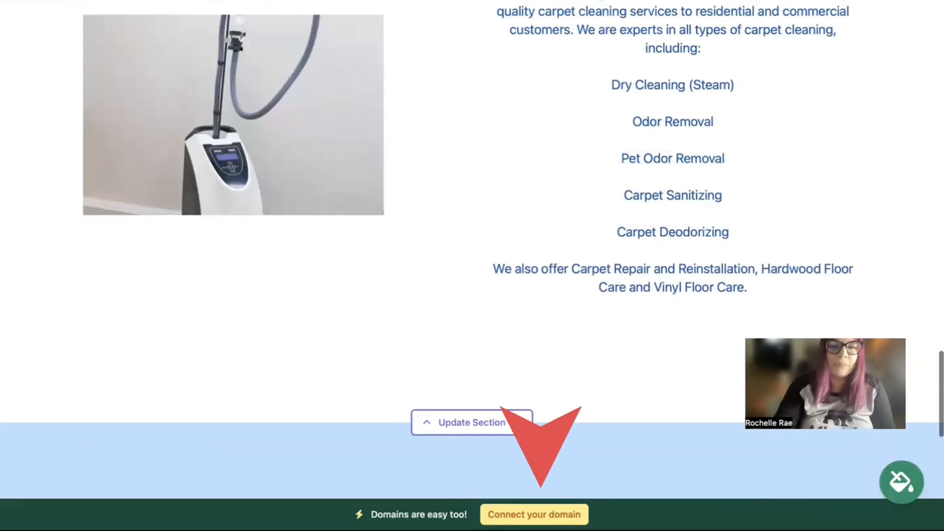
pyautogui.scroll(5, 473, 226)
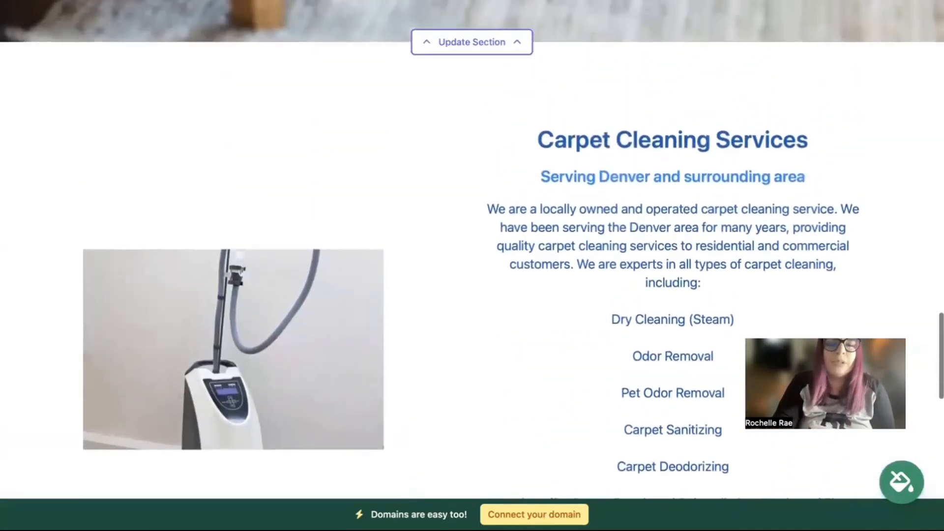
pyautogui.scroll(6, 473, 226)
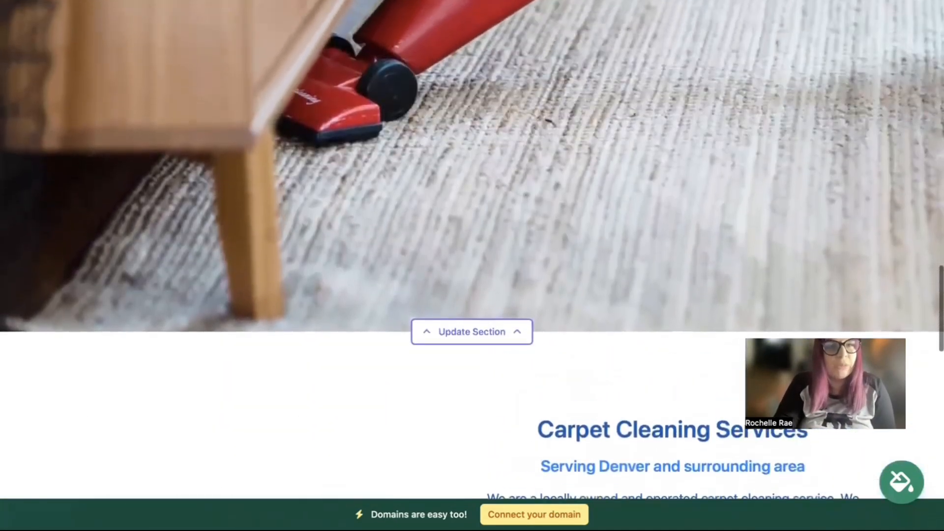
pyautogui.scroll(3, 472, 227)
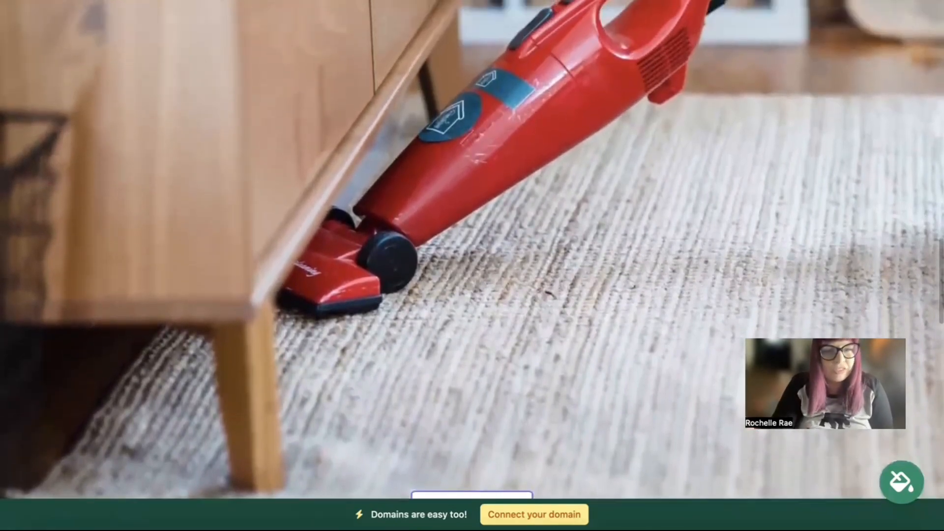
pyautogui.scroll(4, 472, 265)
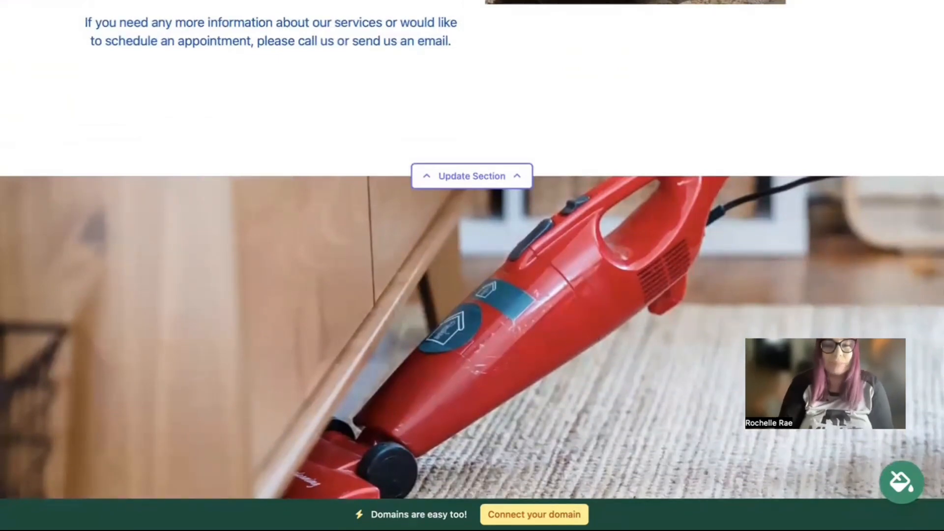
pyautogui.scroll(6, 472, 266)
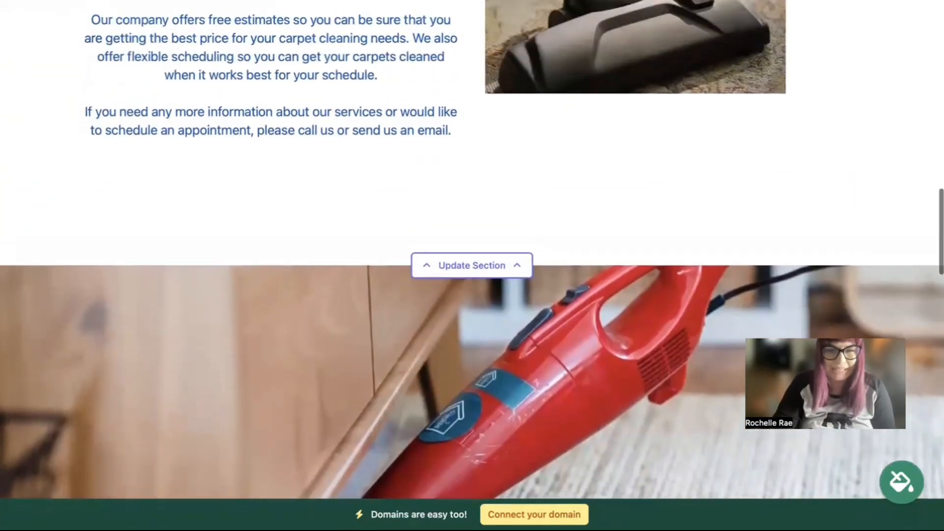
pyautogui.scroll(6, 472, 265)
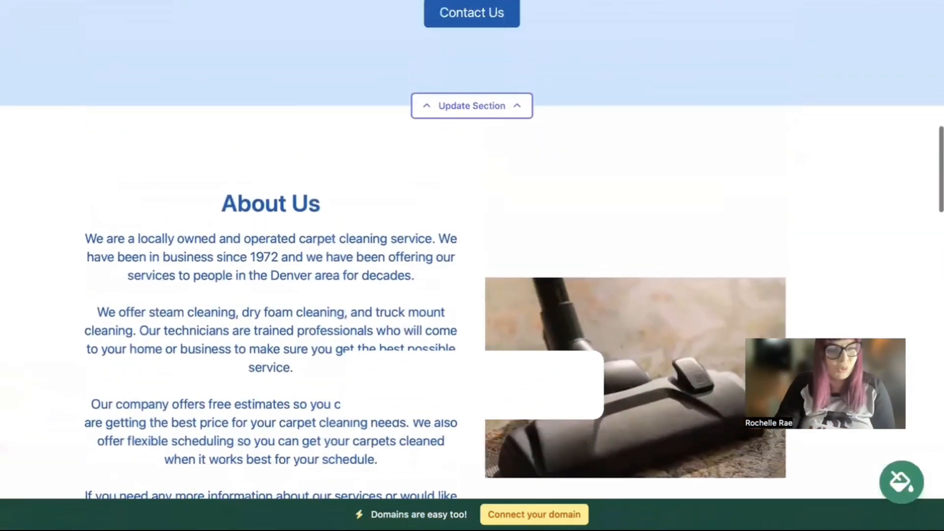
pyautogui.scroll(7, 473, 266)
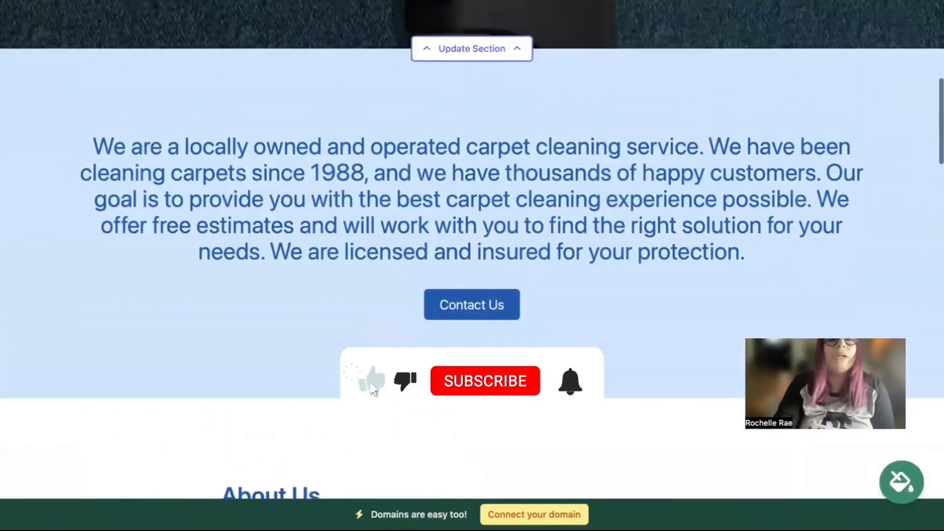
pyautogui.scroll(5, 473, 266)
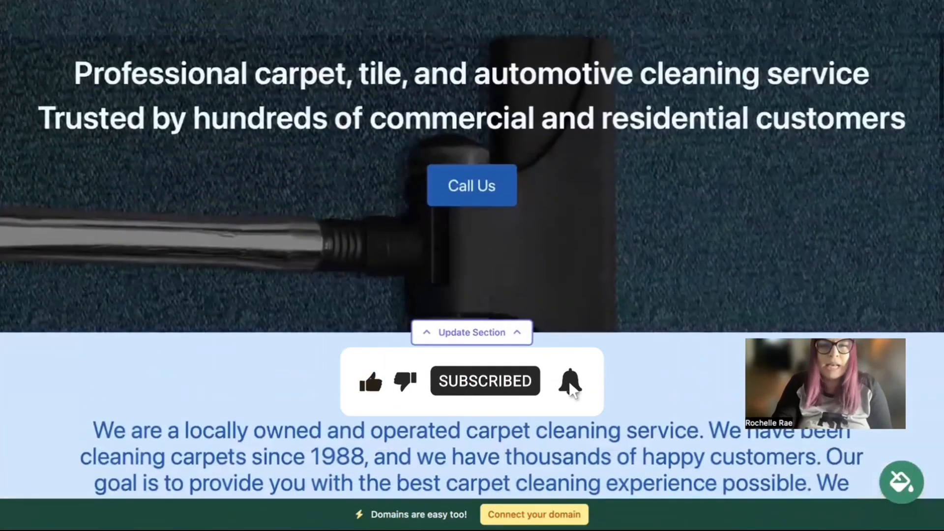
pyautogui.scroll(3, 472, 266)
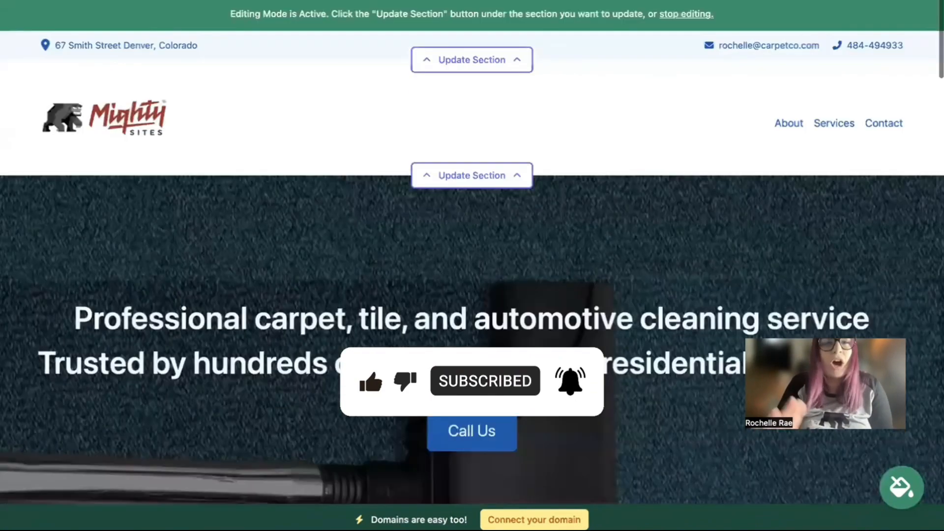